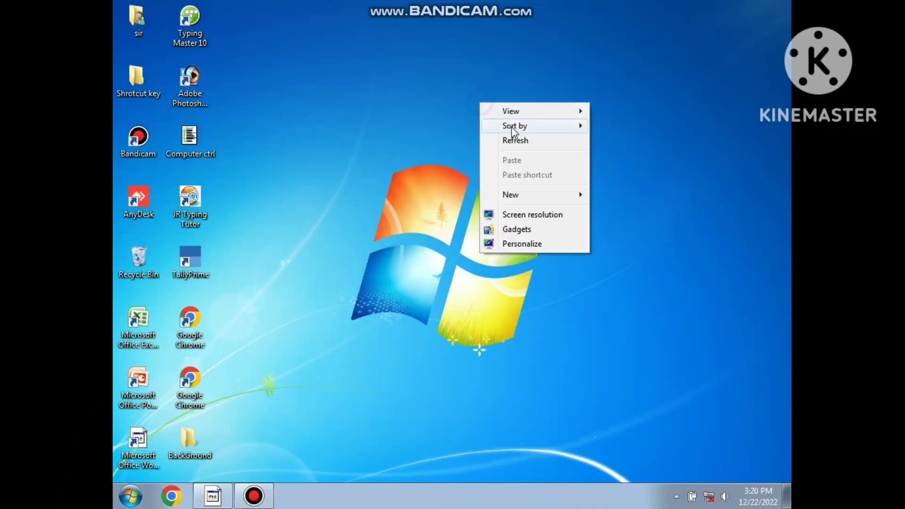
Restore the blank Word document, look over the Insert, Page Layout and Home tabs, then place the cursor on the page.
click(210, 496)
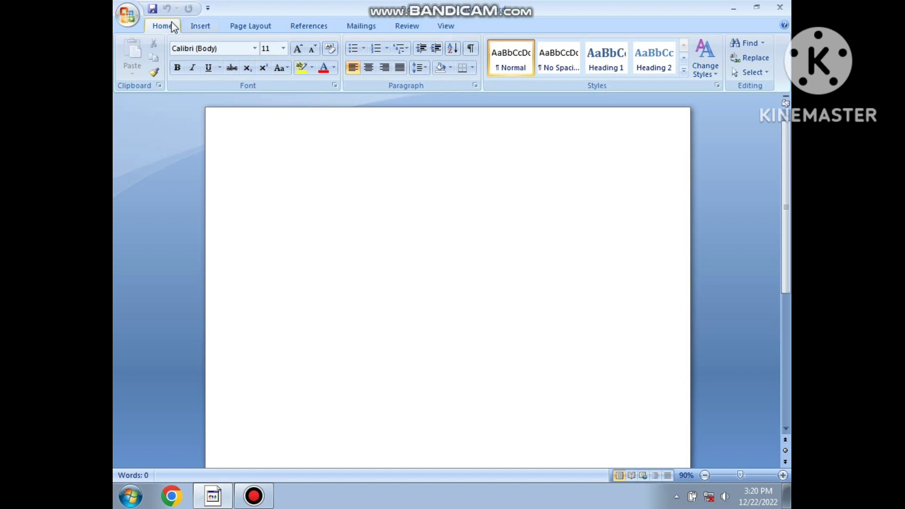
click(188, 28)
click(163, 28)
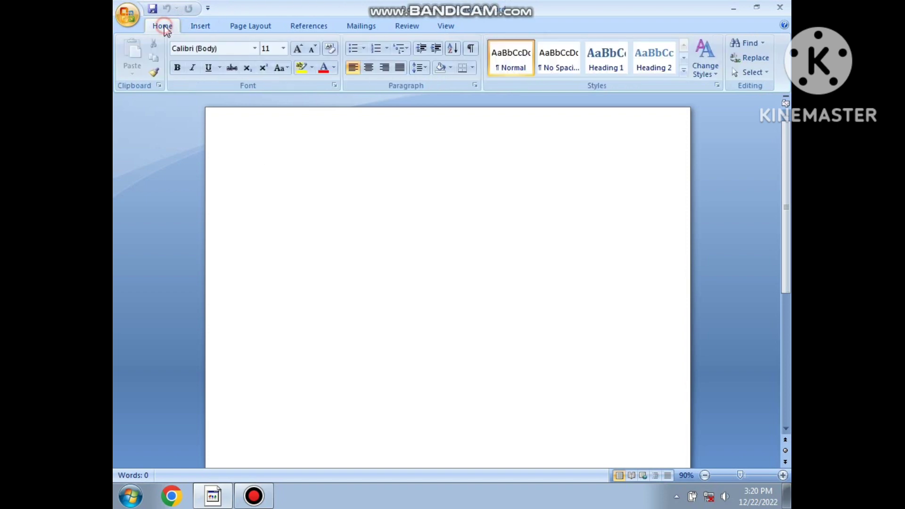
click(188, 28)
click(248, 28)
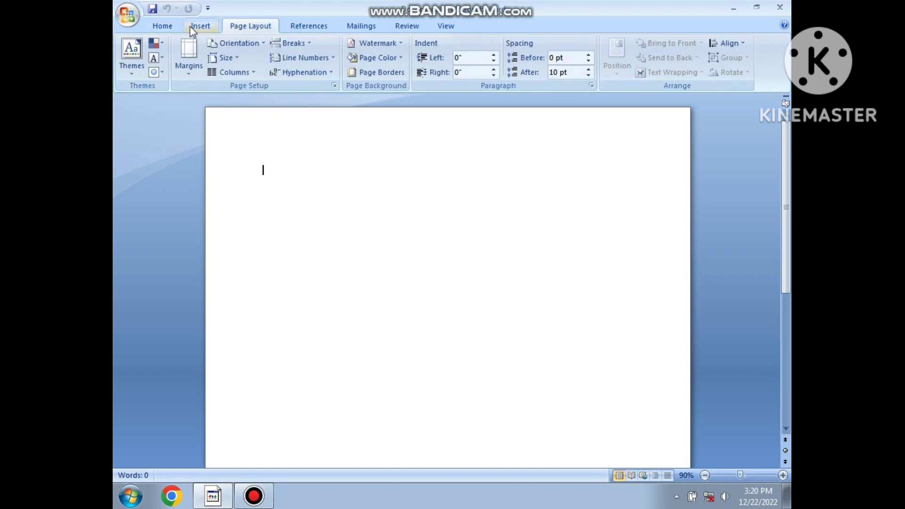
click(165, 26)
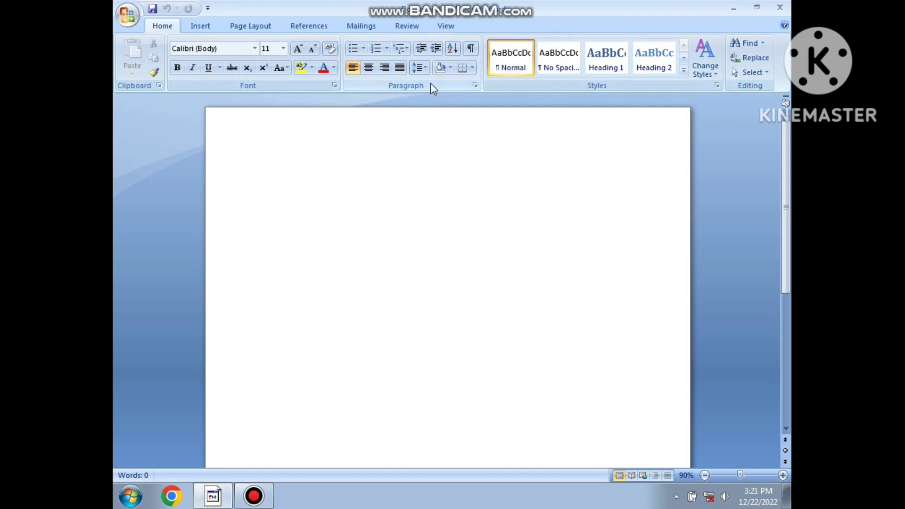
click(408, 171)
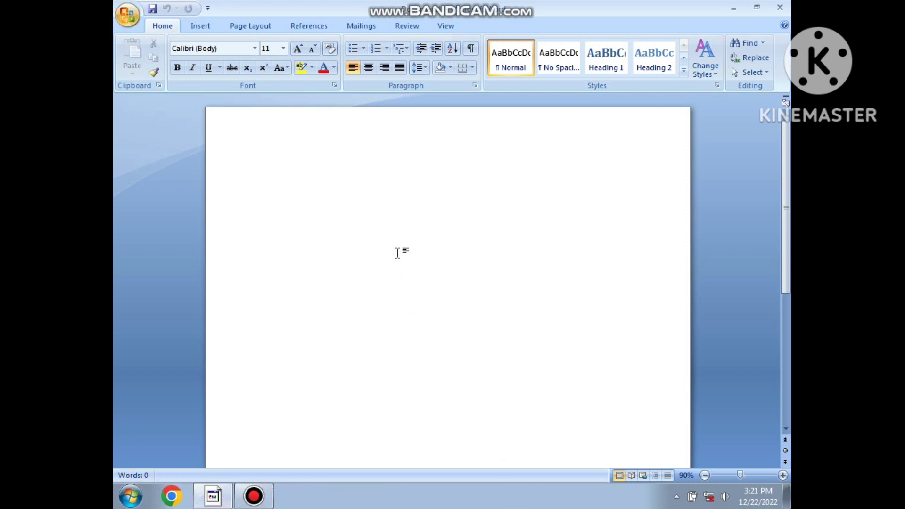
click(128, 19)
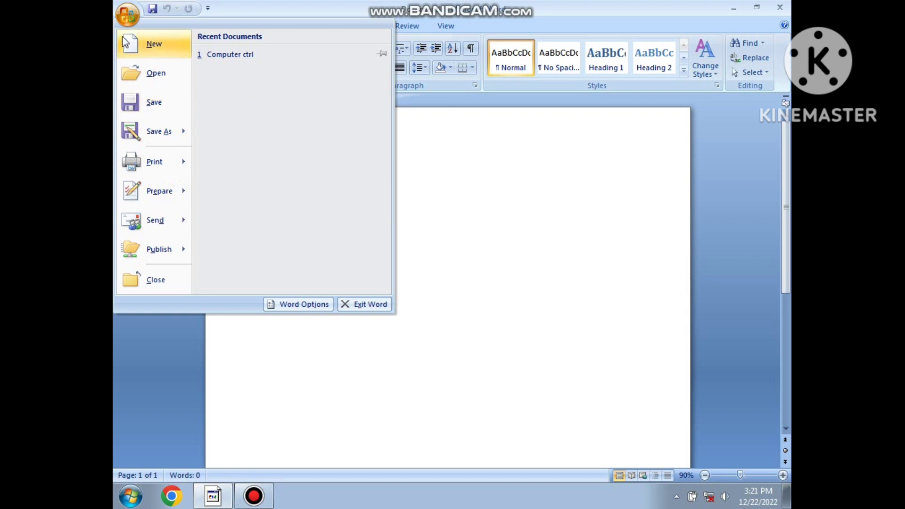
click(438, 178)
click(341, 179)
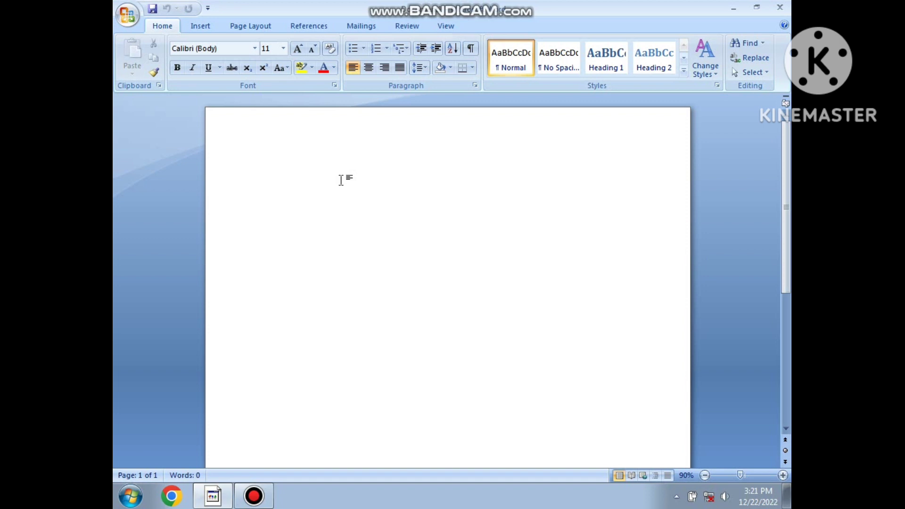
Generate three sample paragraphs with =rand() and enlarge all the text from 11 to 16 pt.
text(=rand()
key(Return)
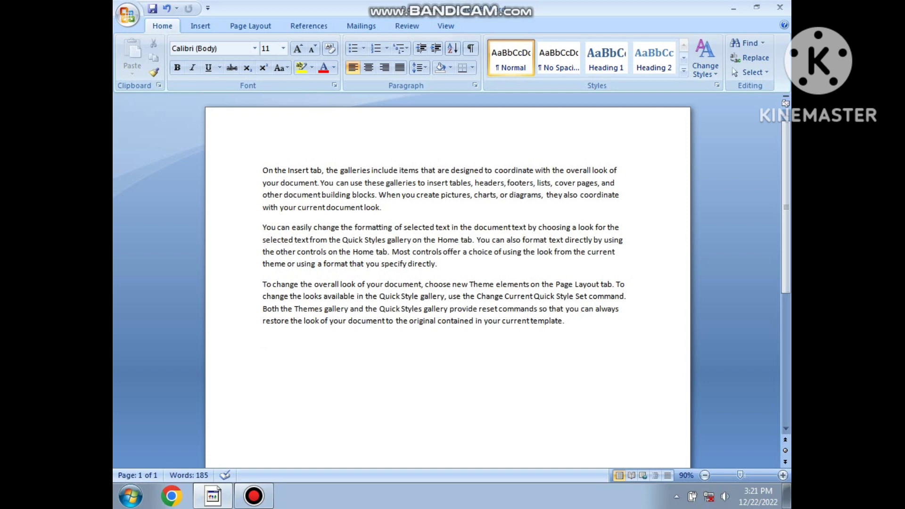
mouse_move(521, 331)
mouse_down()
mouse_move(607, 333)
mouse_move(178, 168)
mouse_up()
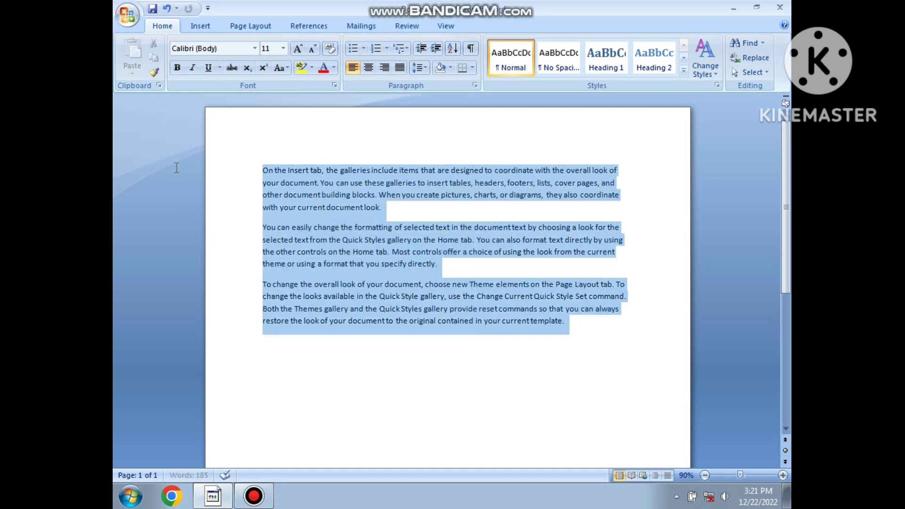
click(297, 48)
click(297, 48)
click(297, 48)
click(376, 269)
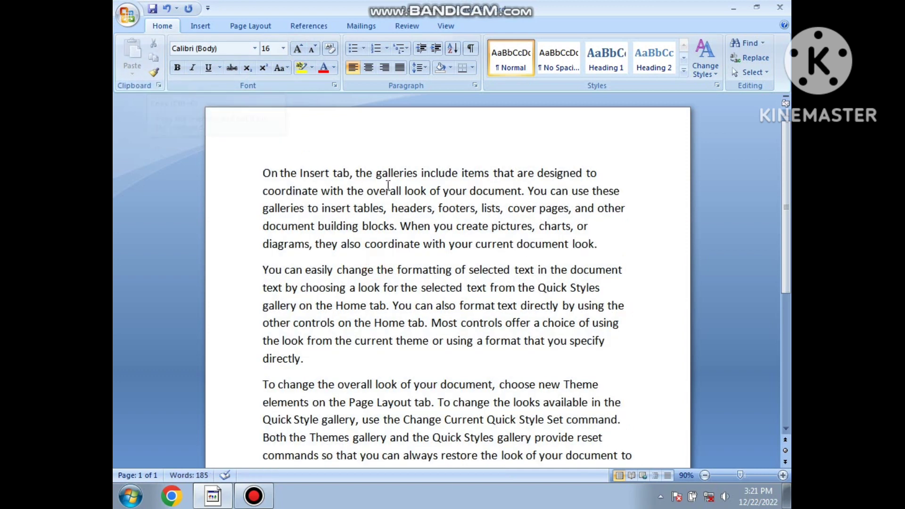
Copy the first paragraph and paste it after 'directly.' at the end of the second paragraph.
drag(460, 173, 356, 173)
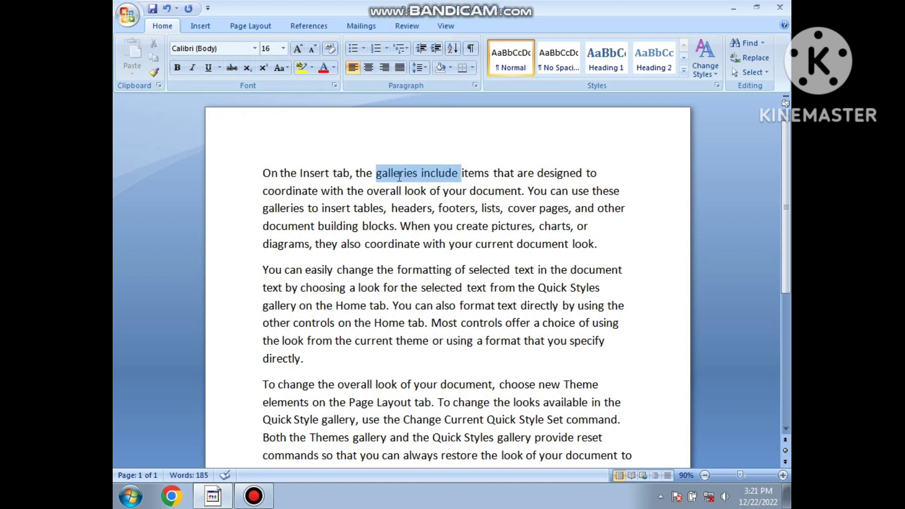
drag(610, 246, 249, 177)
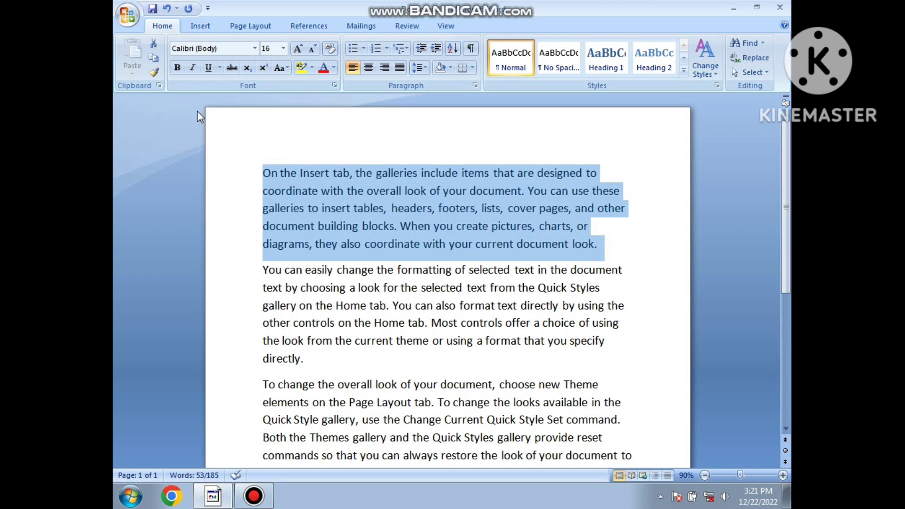
click(153, 60)
click(318, 363)
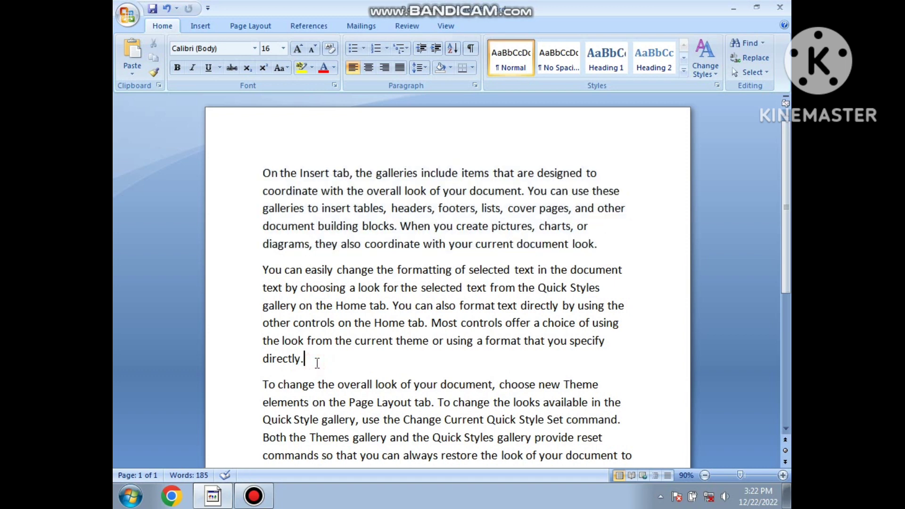
click(133, 55)
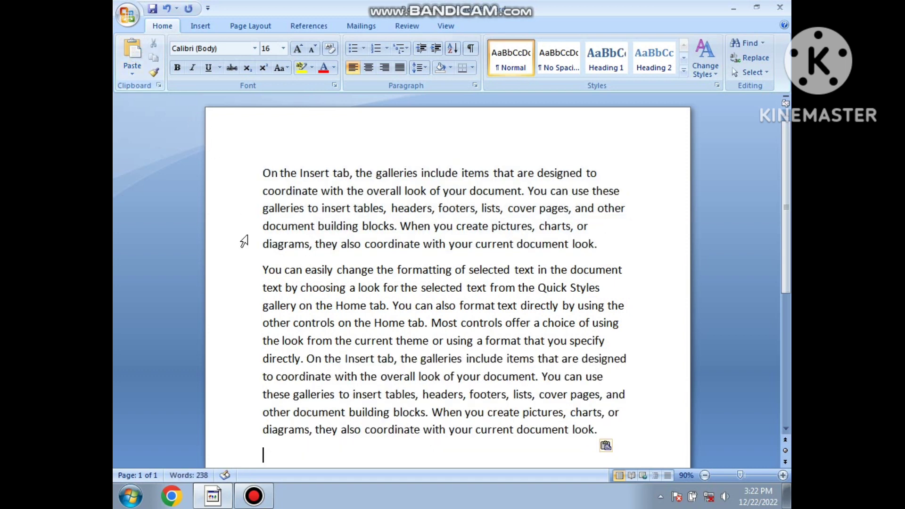
scroll(421, 293, down, 2)
scroll(280, 253, up, 2)
mouse_move(631, 249)
mouse_down()
mouse_move(396, 217)
mouse_move(286, 179)
mouse_up()
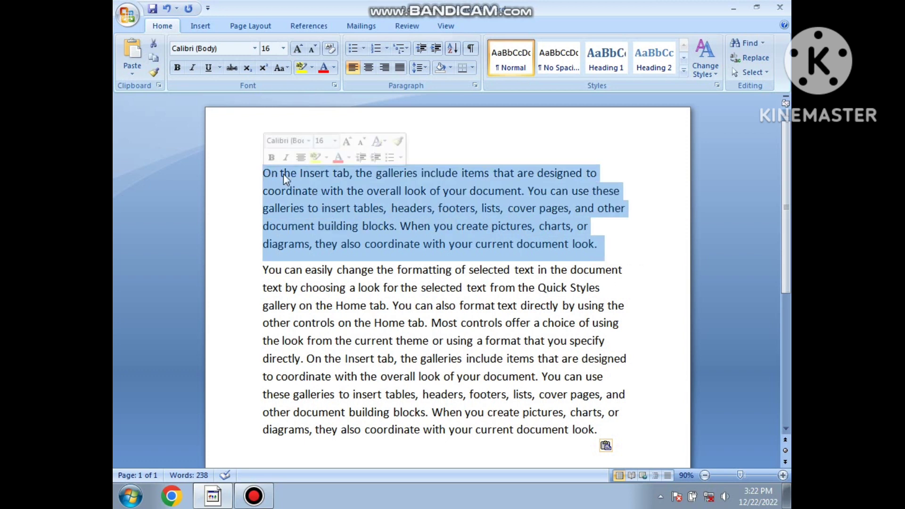
Cut the original first paragraph and paste it after 'look.' at the end of the next paragraph.
click(154, 43)
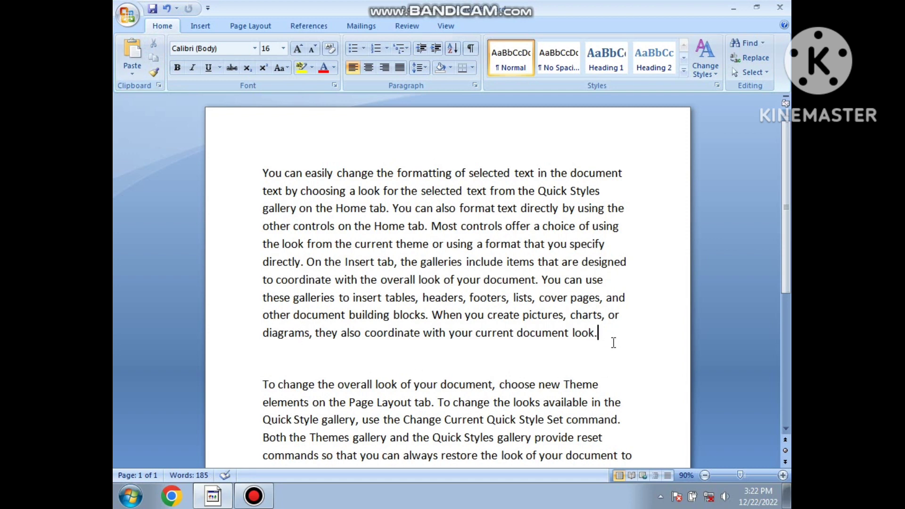
click(133, 51)
scroll(402, 222, down, 1)
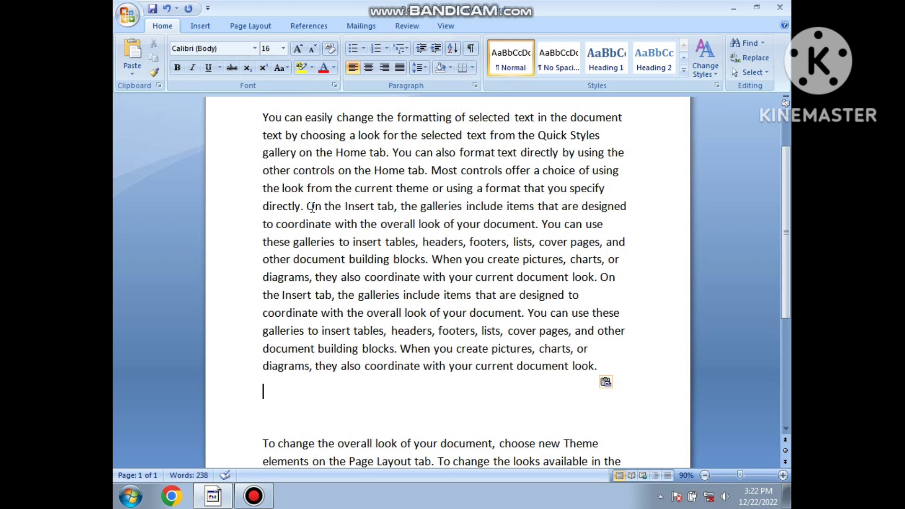
scroll(239, 129, up, 1)
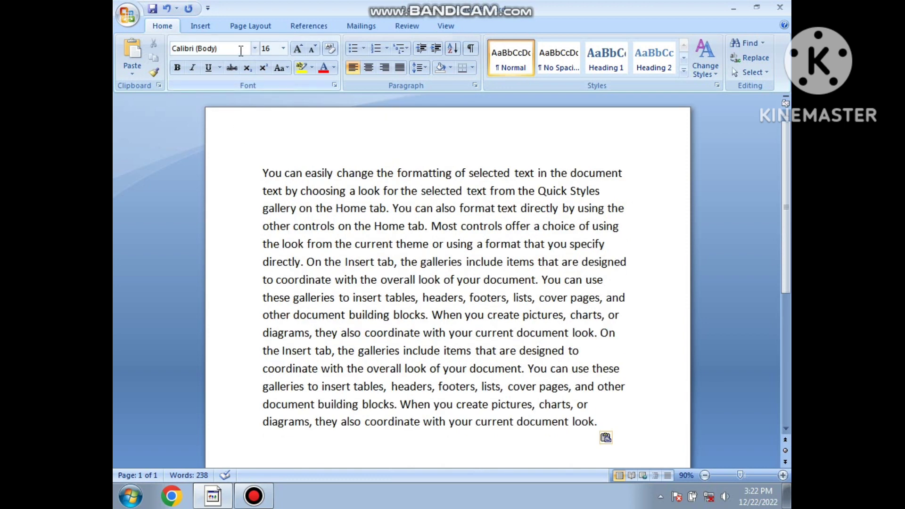
Change the long first paragraph's font from Calibri to Andalus.
drag(265, 166, 632, 422)
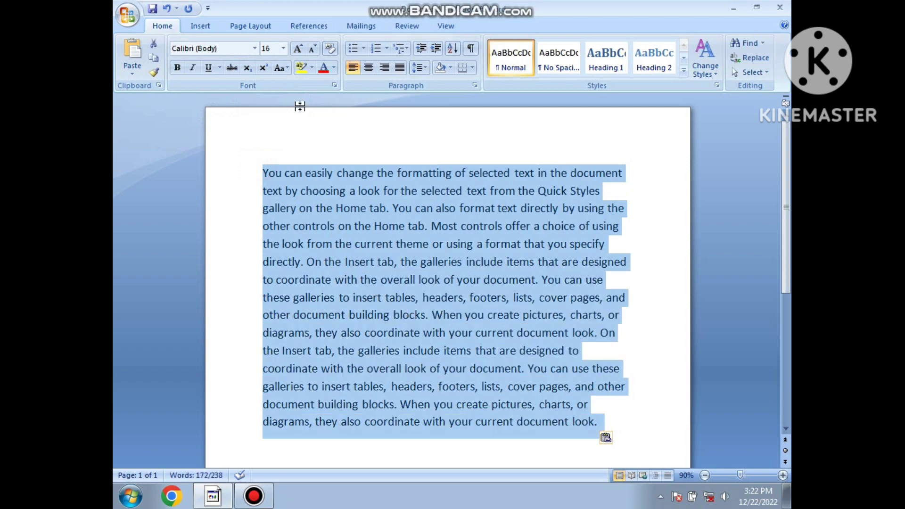
click(256, 49)
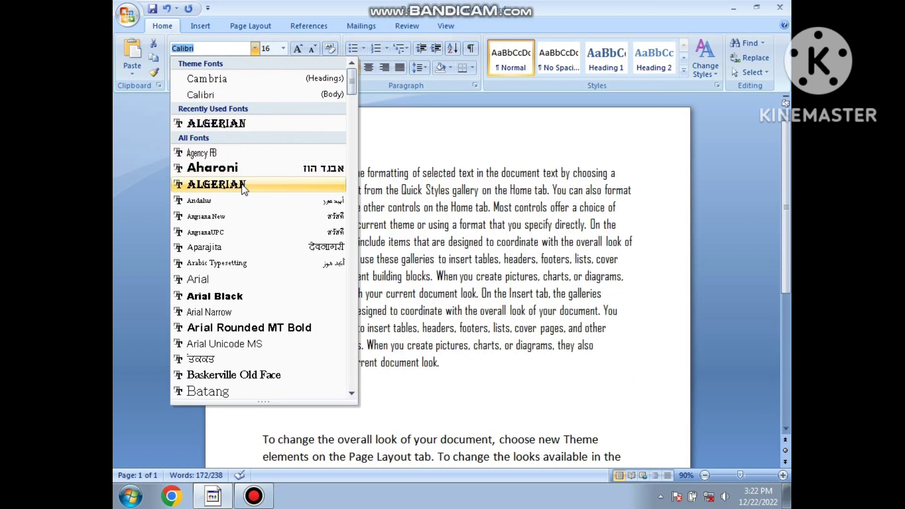
click(241, 211)
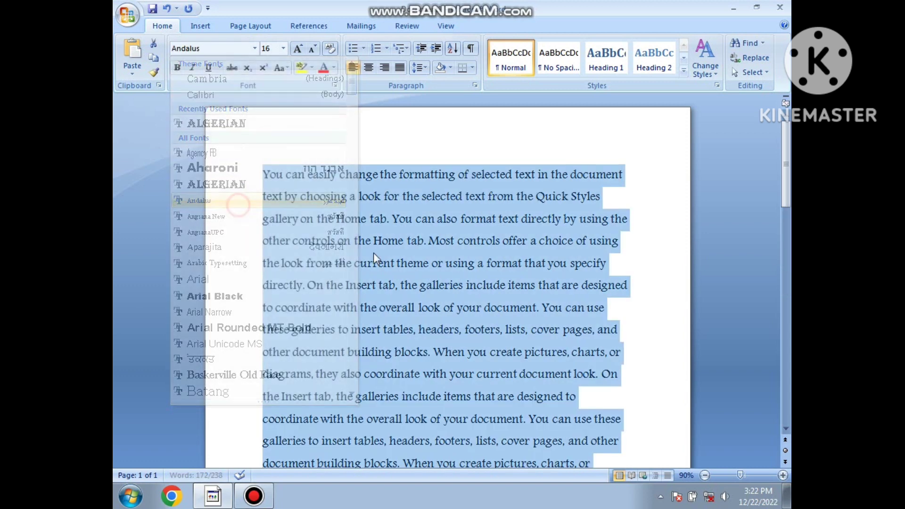
click(430, 263)
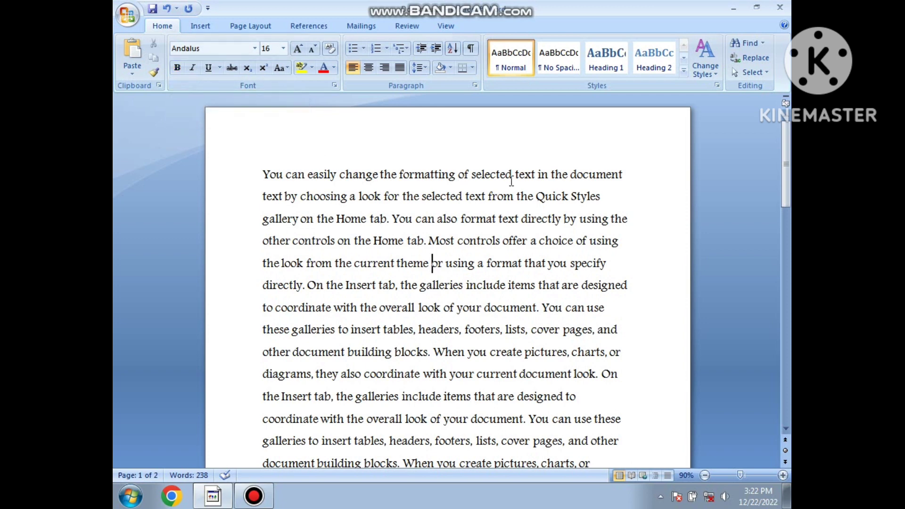
Bold the paragraph's first two lines and italicize its first seven lines.
drag(609, 200, 253, 177)
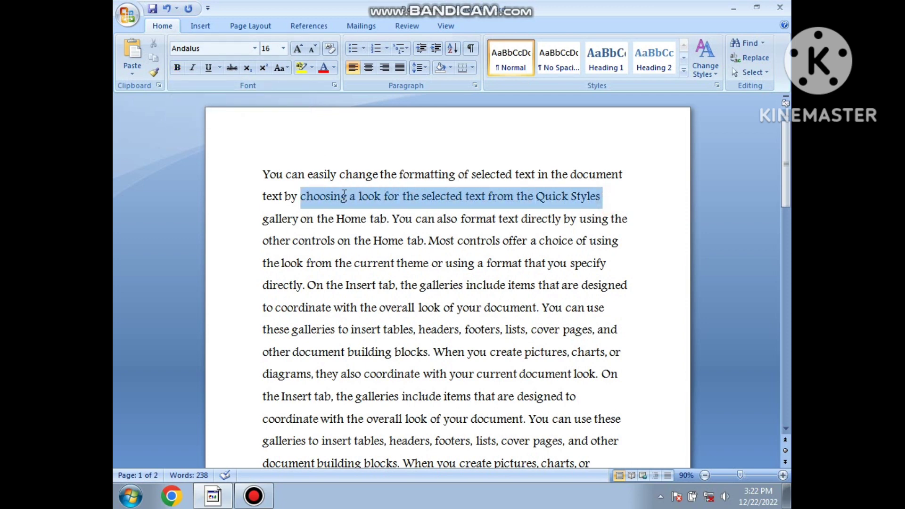
click(177, 68)
click(441, 285)
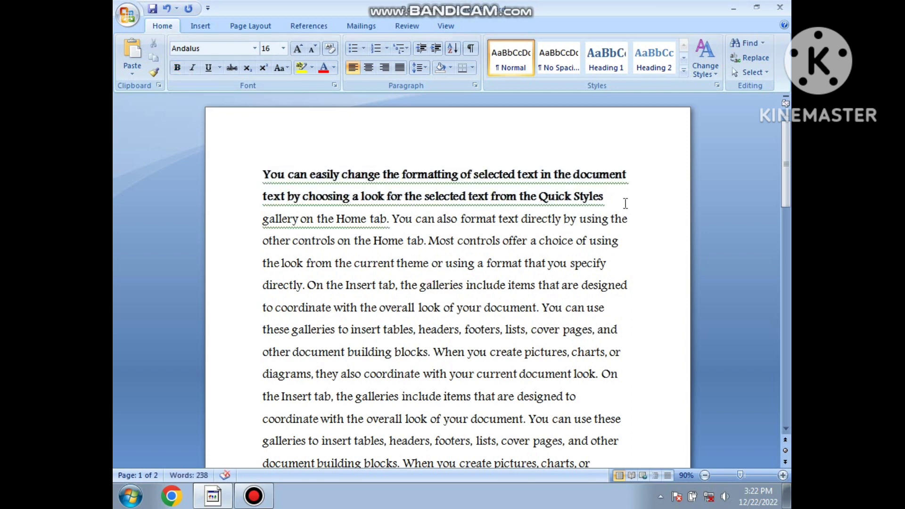
drag(625, 201, 301, 198)
click(555, 266)
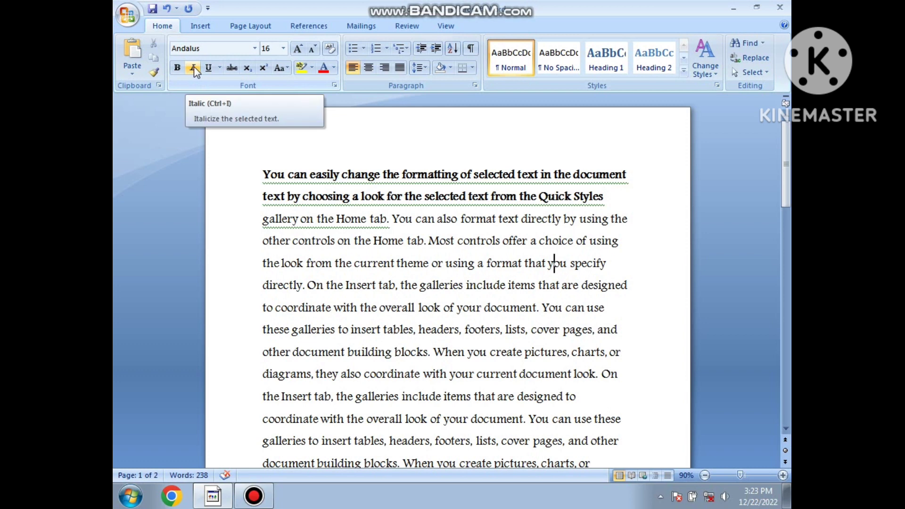
drag(259, 170, 651, 303)
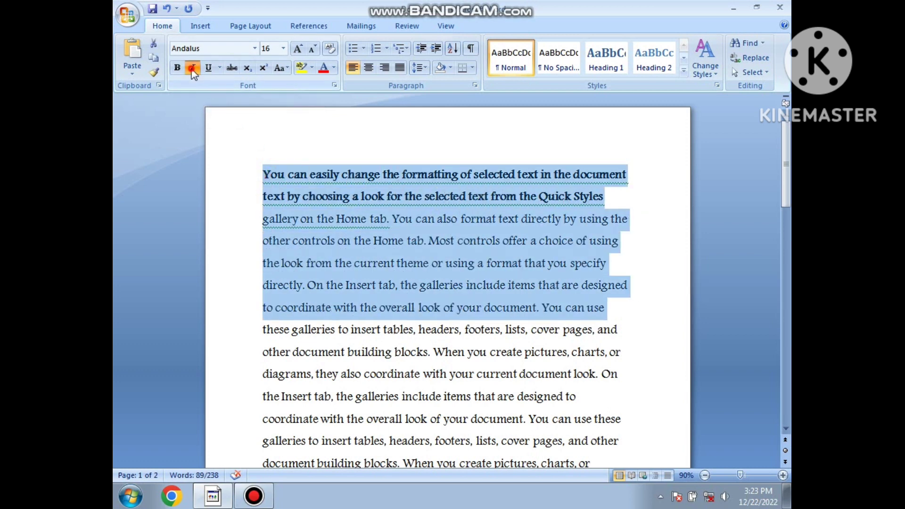
click(193, 68)
click(376, 240)
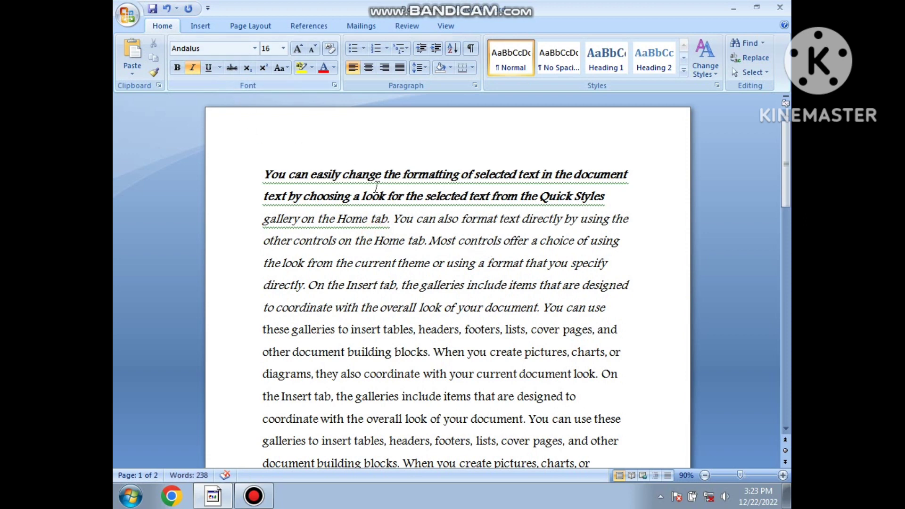
Single-underline the four lines beginning 'these galleries' and strike through 'the look from the current theme'.
scroll(521, 259, down, 1)
scroll(566, 283, down, 2)
mouse_move(606, 311)
mouse_down()
mouse_move(515, 313)
mouse_move(293, 246)
mouse_move(255, 247)
mouse_up()
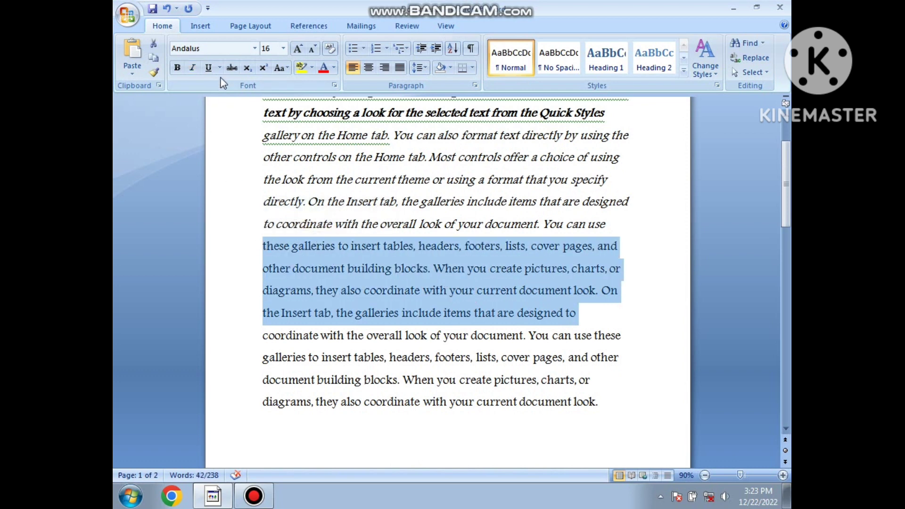
click(209, 68)
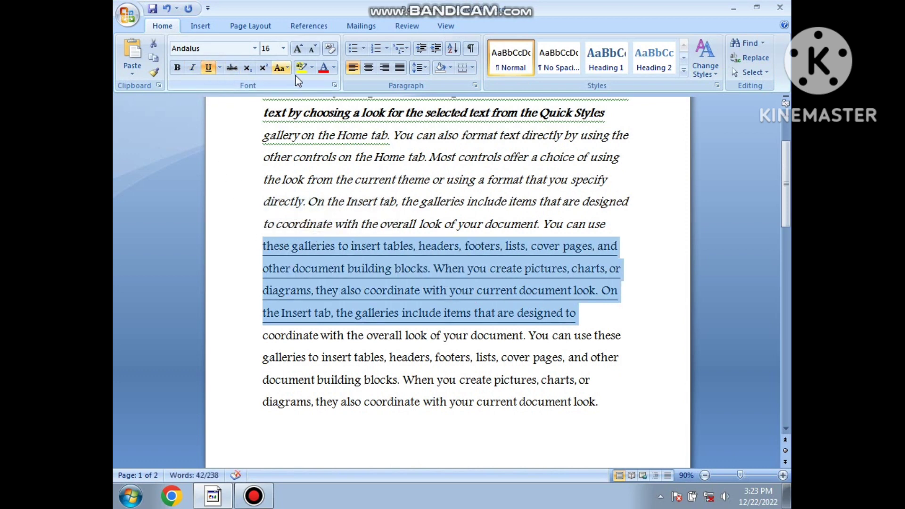
click(219, 67)
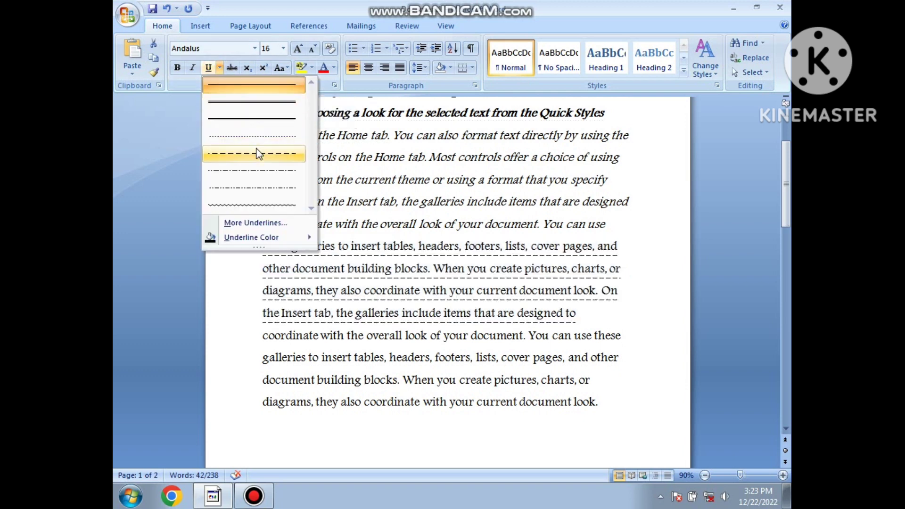
click(380, 209)
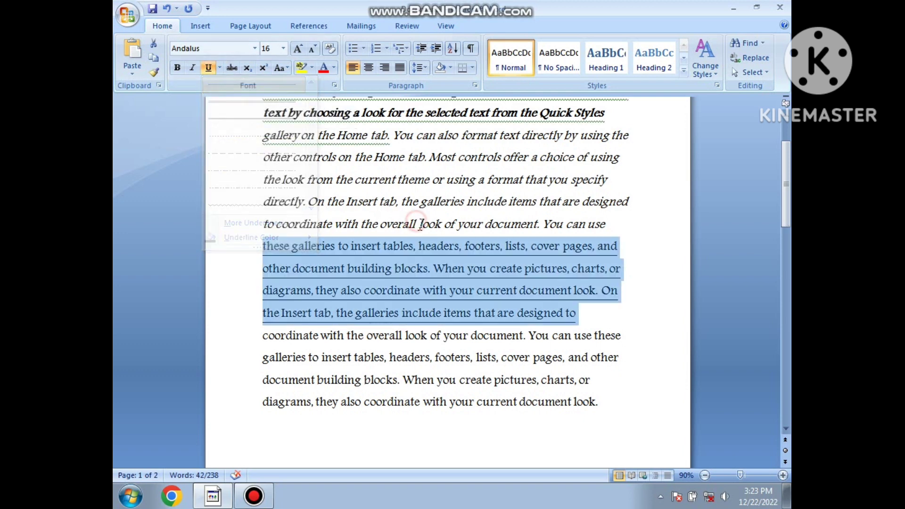
click(456, 202)
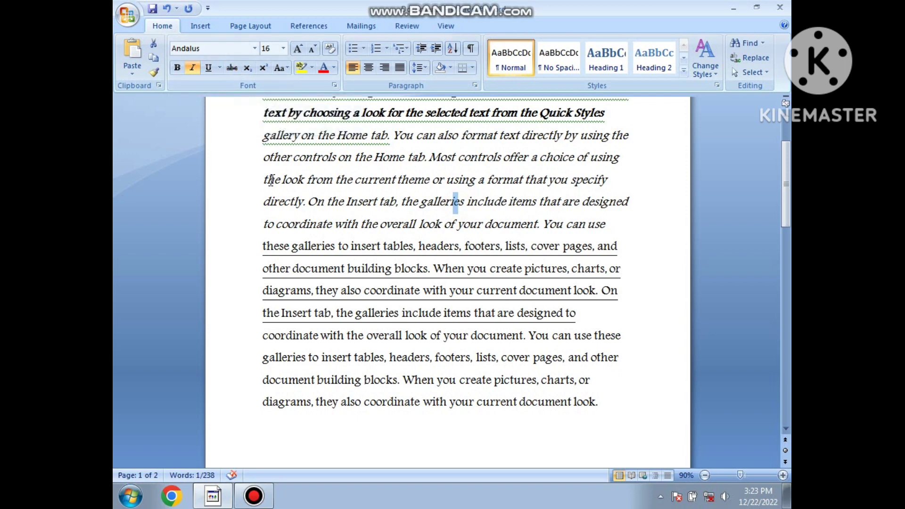
drag(261, 178, 431, 184)
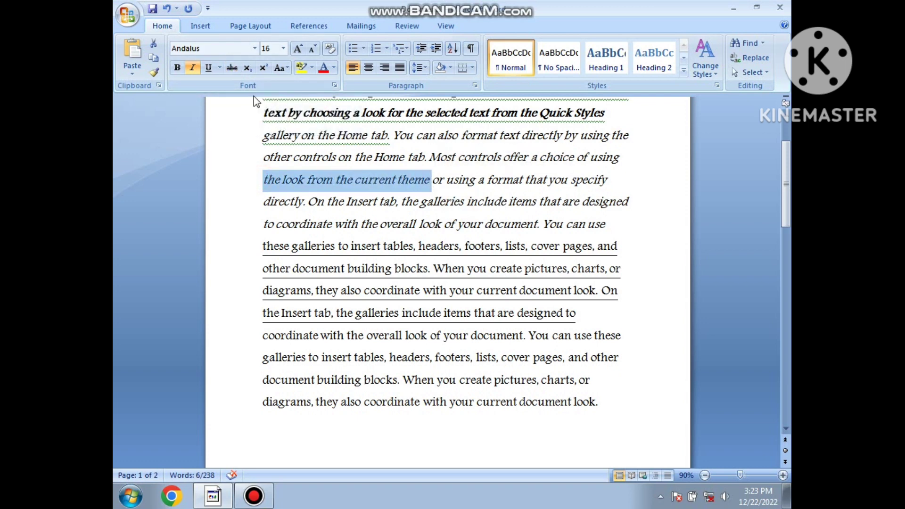
click(232, 67)
On the empty line, type H2O with the 2 as subscript, followed by 10th.
click(446, 218)
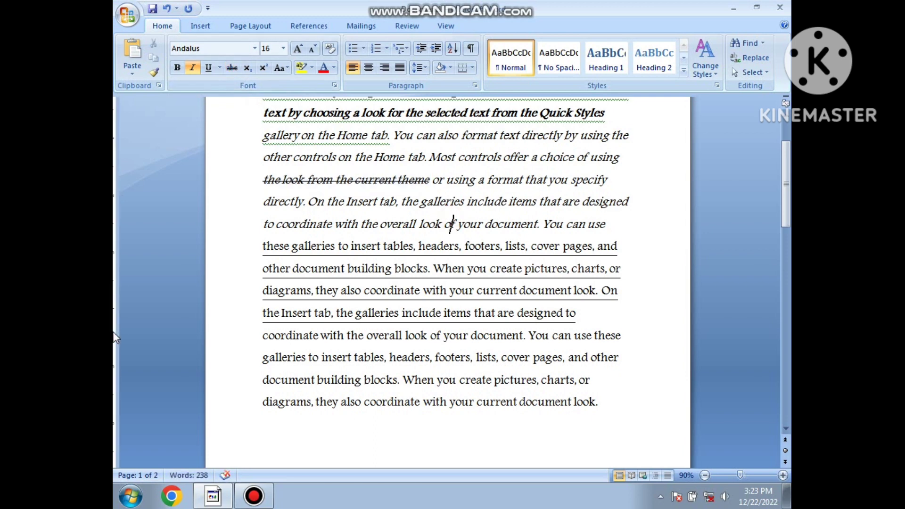
scroll(114, 259, down, 1)
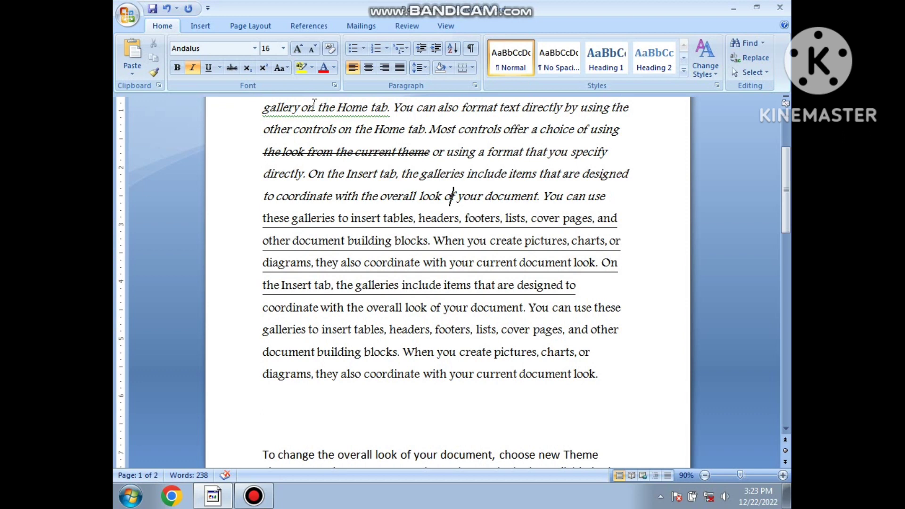
scroll(375, 209, down, 2)
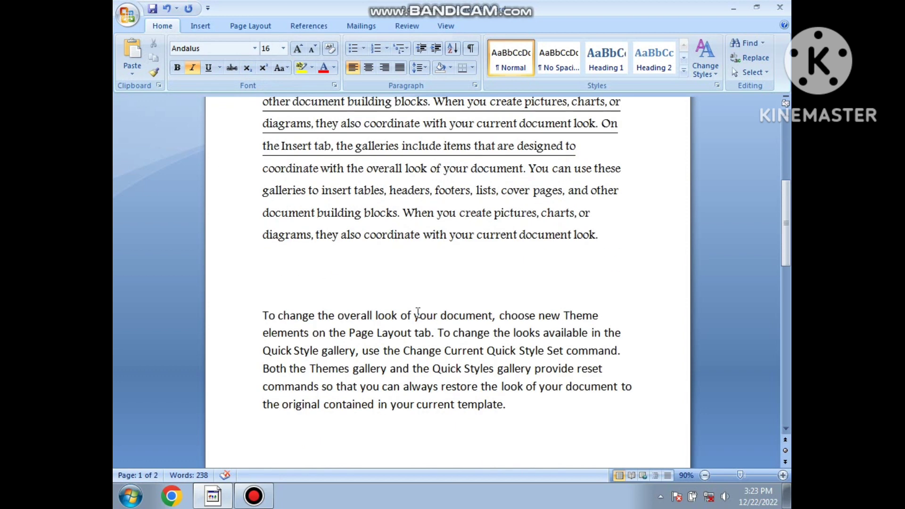
click(314, 281)
text(H)
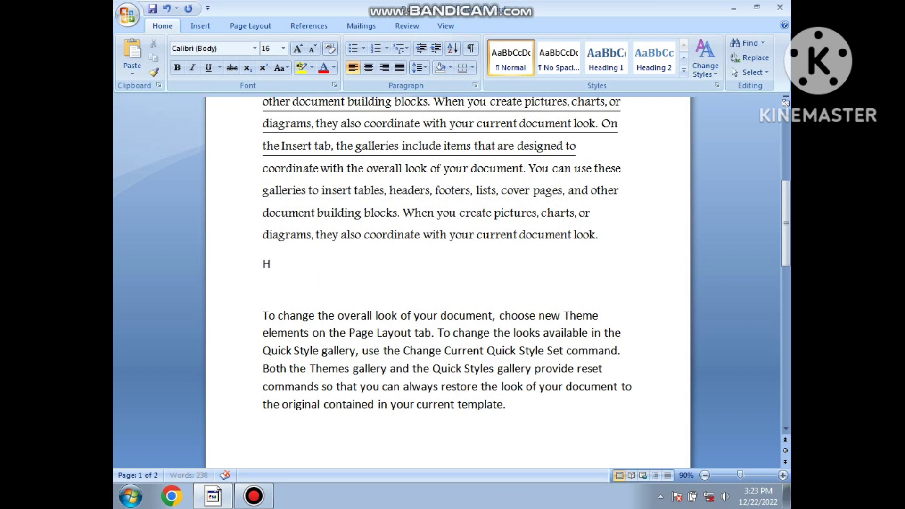
text(2O)
drag(278, 265, 270, 265)
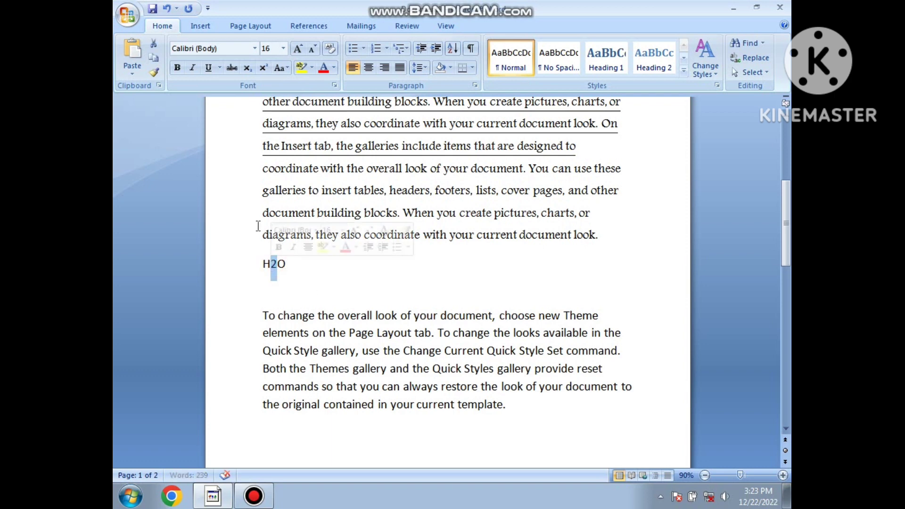
click(253, 75)
click(288, 264)
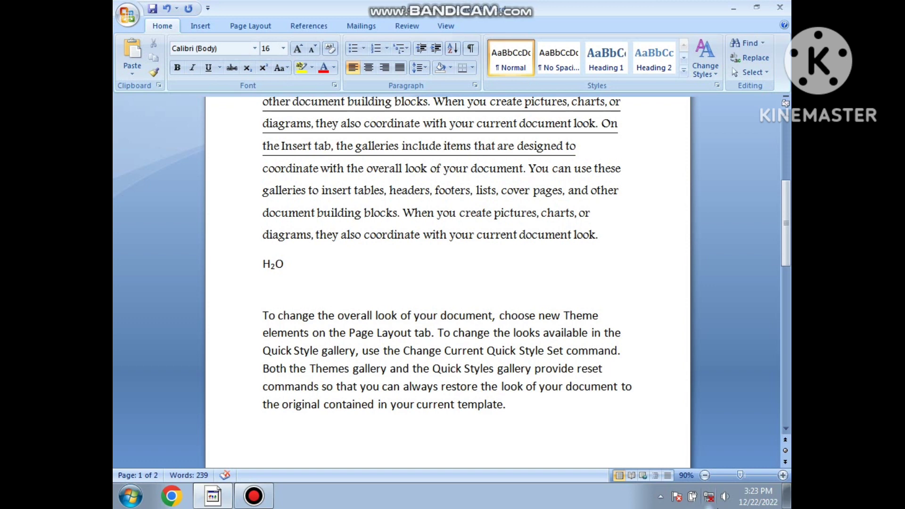
text( 10)
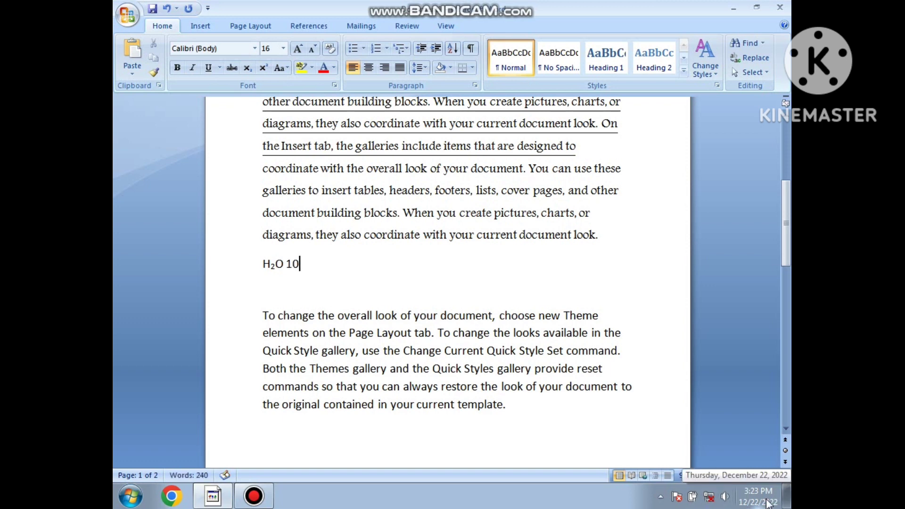
text(th)
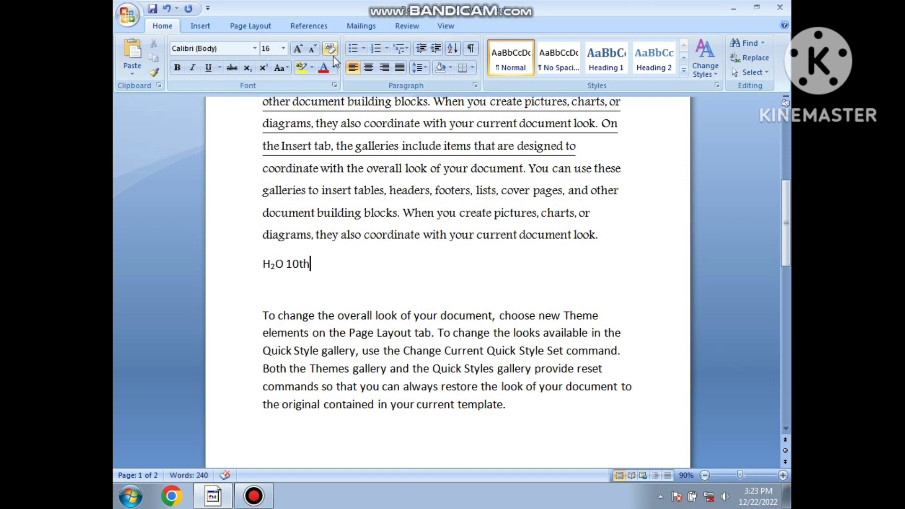
Make the 'th' of 10th superscript with Ctrl+Shift+=.
drag(311, 266, 305, 268)
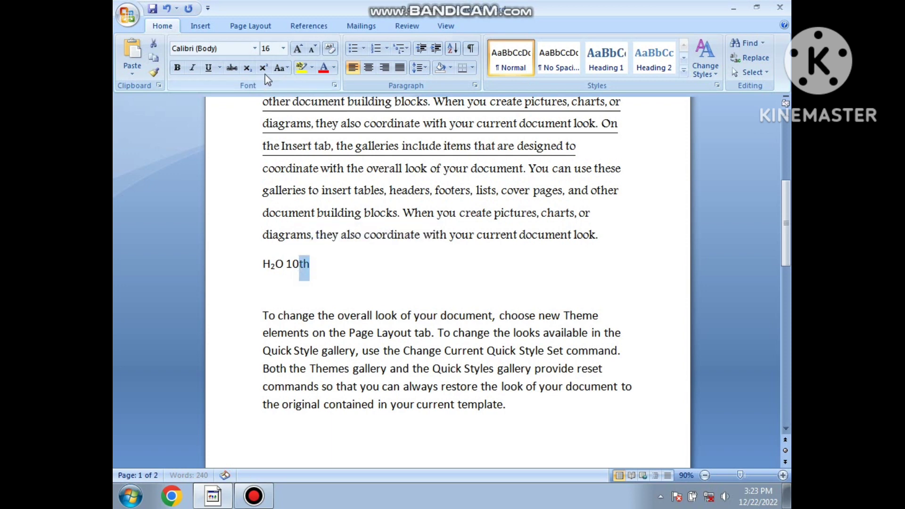
key(ctrl+shift+equal)
click(336, 258)
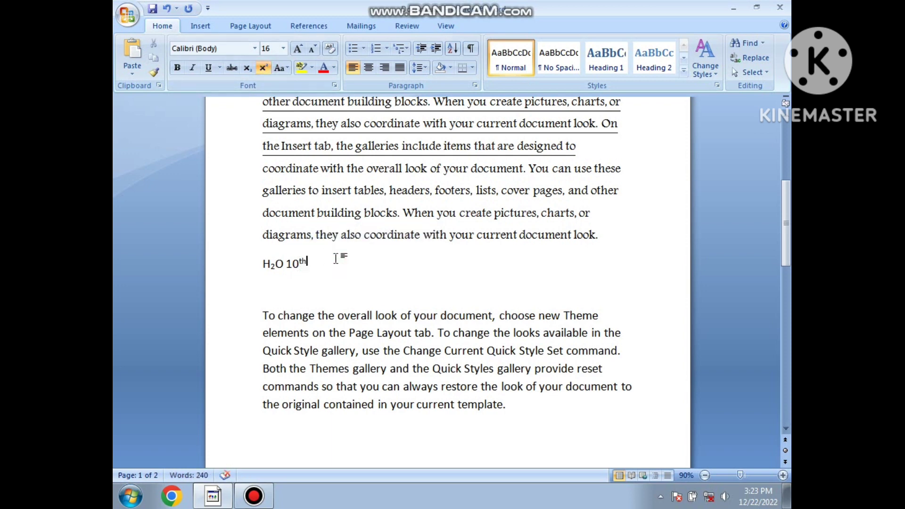
Review the Change Case options for the line and the final paragraph without changing anything.
click(289, 69)
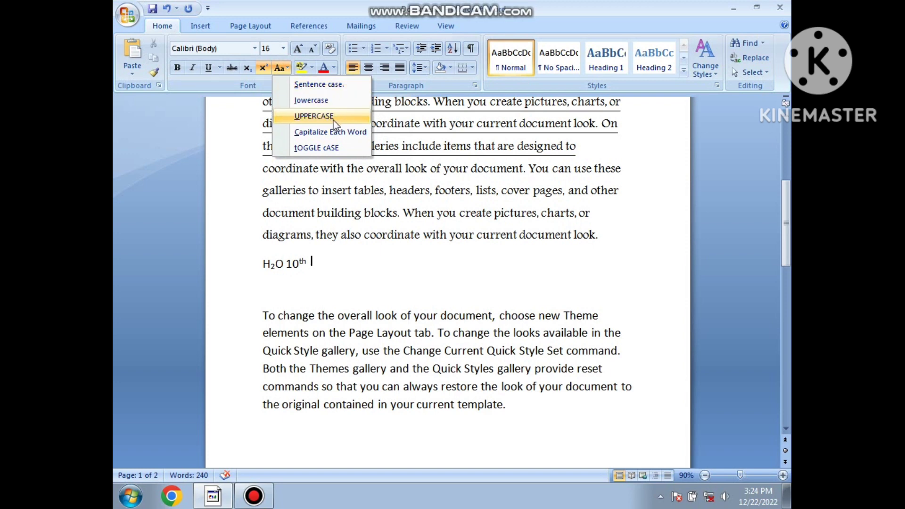
click(316, 148)
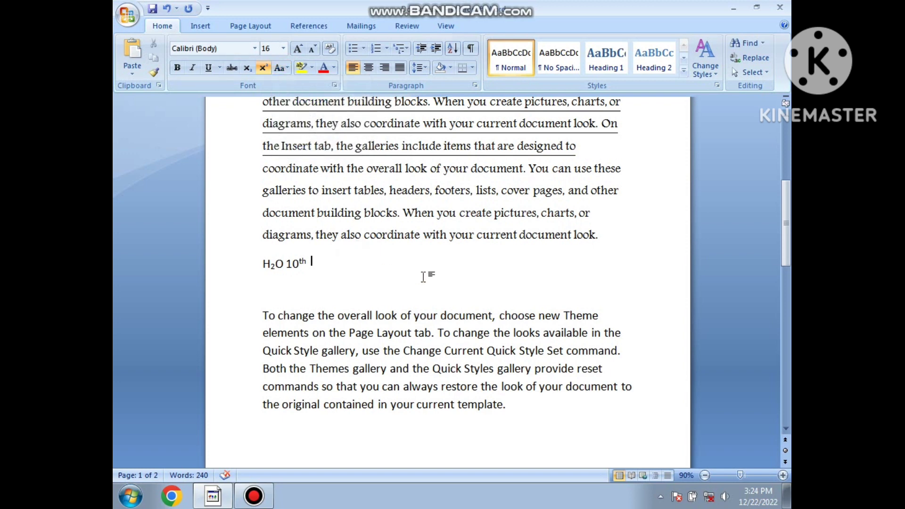
scroll(424, 277, down, 1)
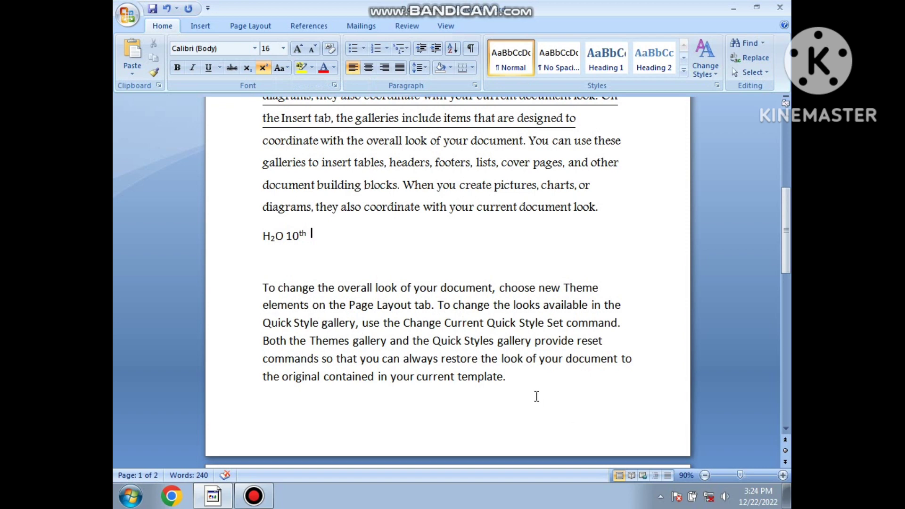
drag(516, 386, 262, 288)
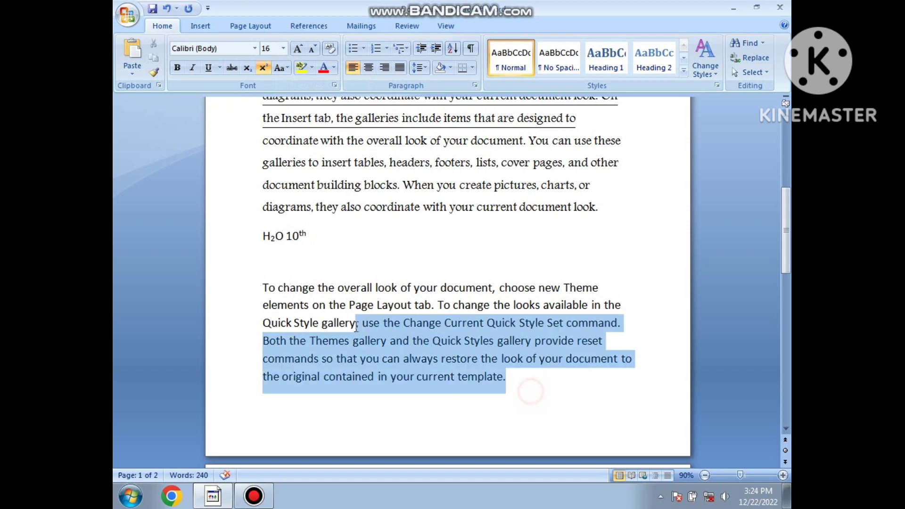
click(288, 69)
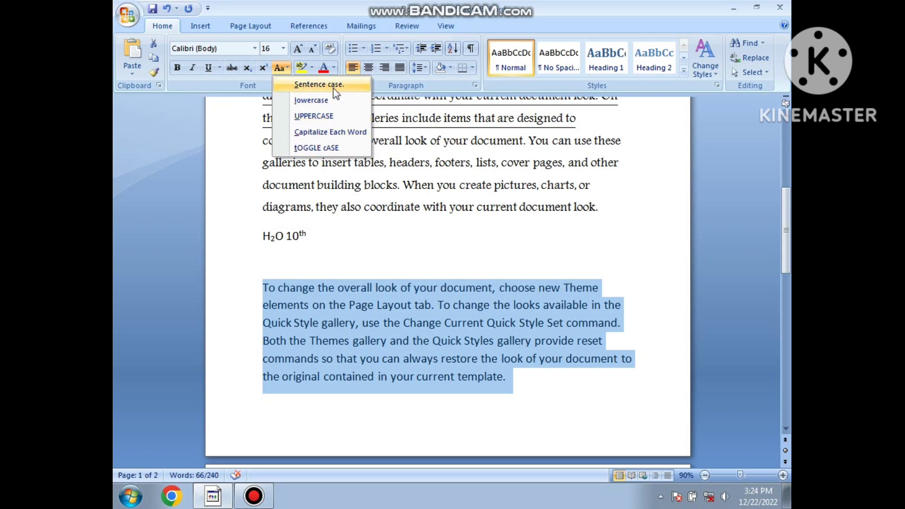
scroll(302, 228, up, 5)
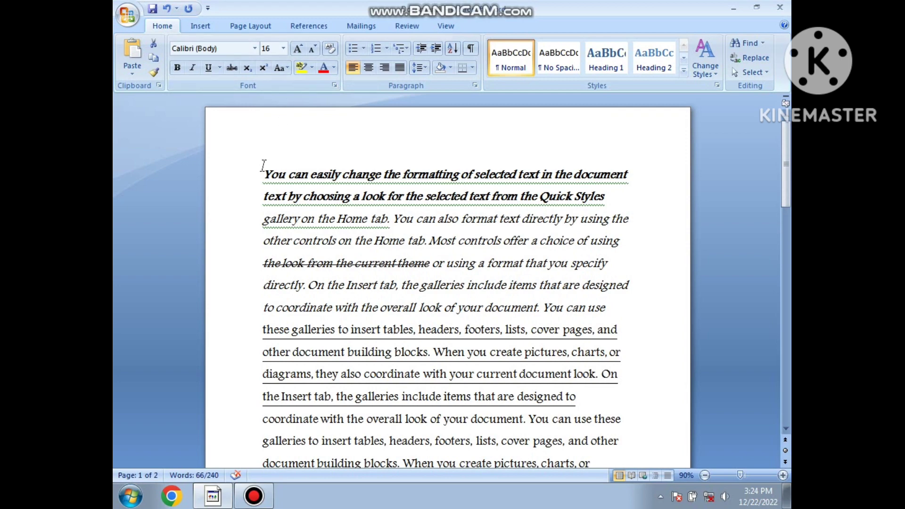
mouse_move(262, 168)
mouse_down()
mouse_move(408, 229)
mouse_move(621, 358)
mouse_up()
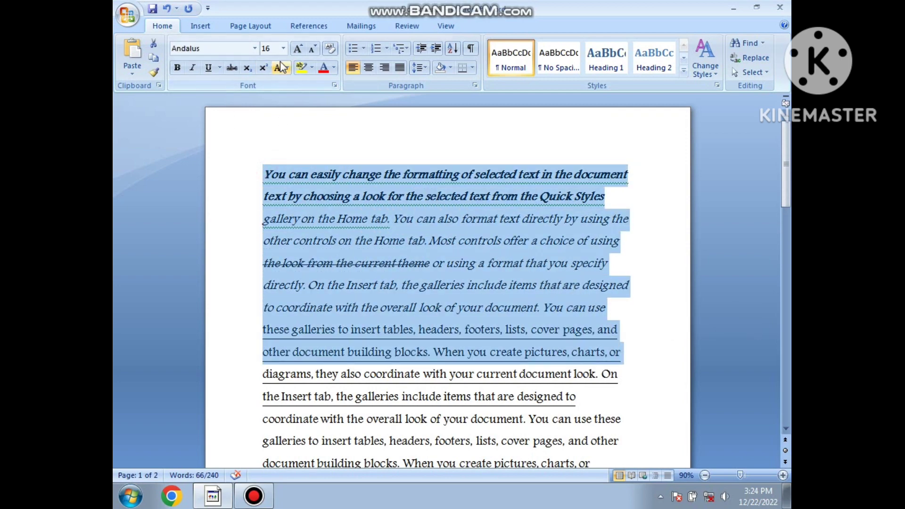
click(284, 49)
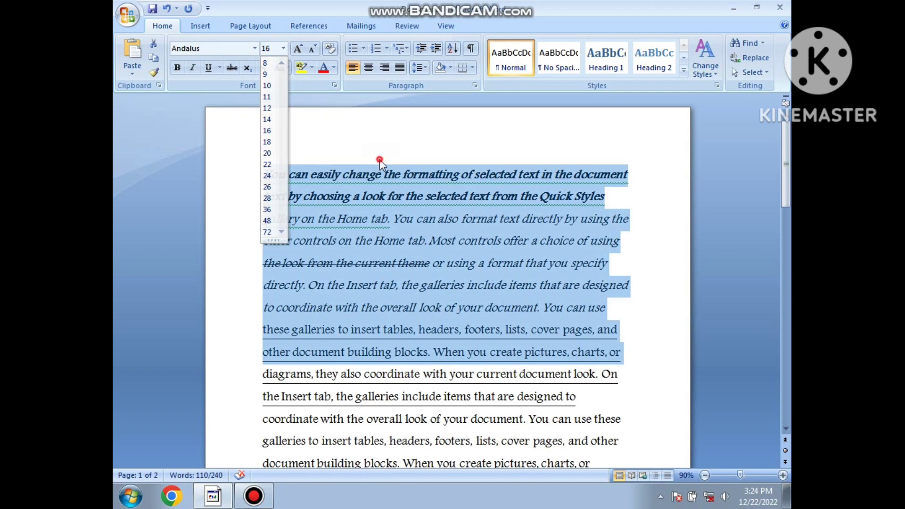
click(297, 74)
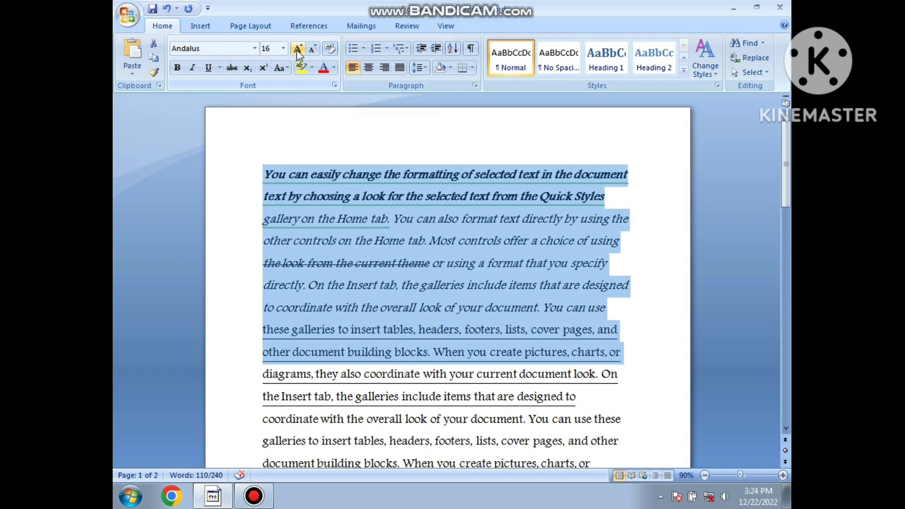
click(298, 48)
click(298, 48)
click(298, 49)
click(312, 48)
click(312, 50)
click(312, 50)
Highlight 'You can easily change the formatting' in cyan.
click(320, 175)
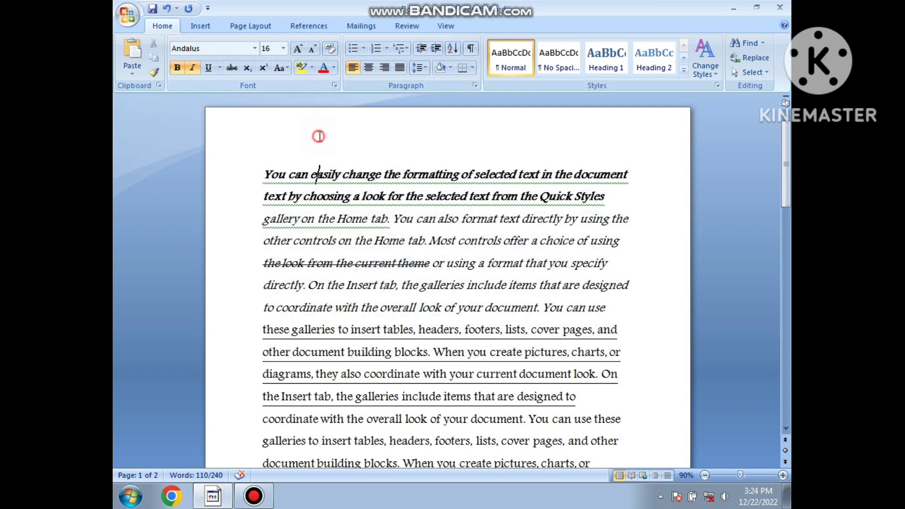
drag(264, 175, 460, 176)
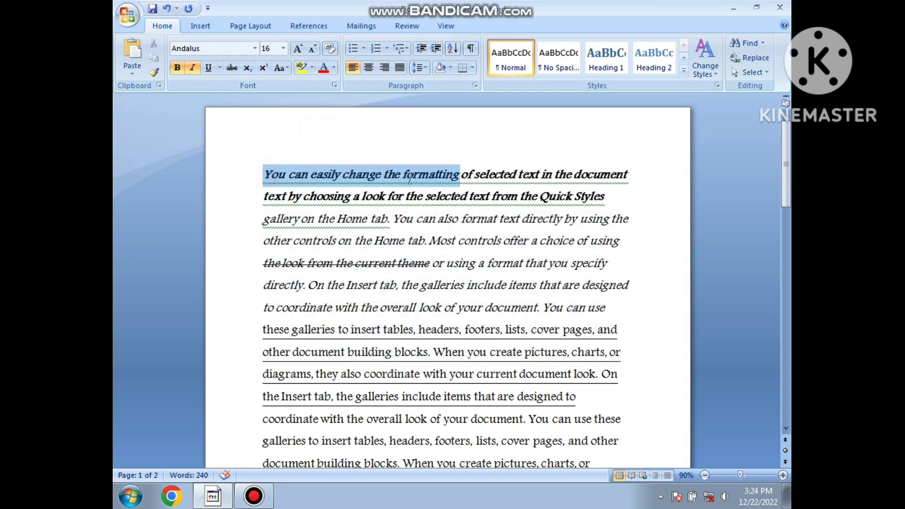
click(312, 67)
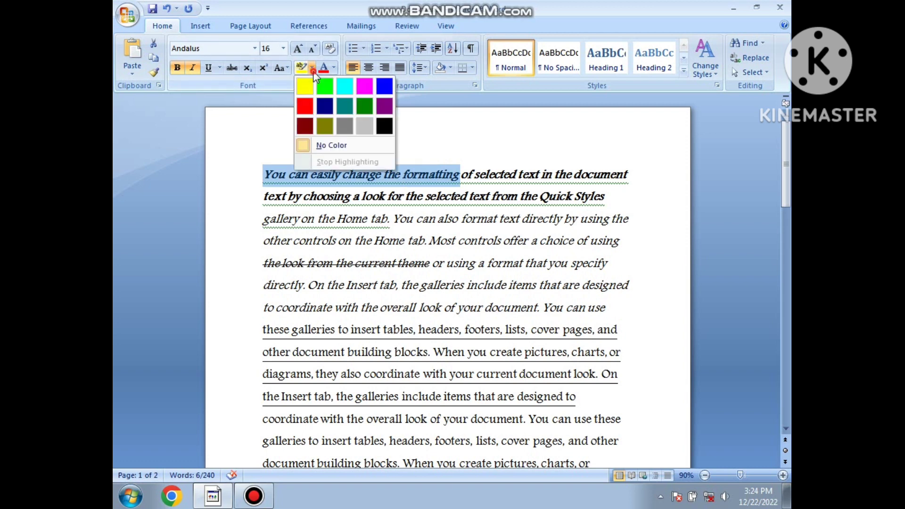
click(352, 88)
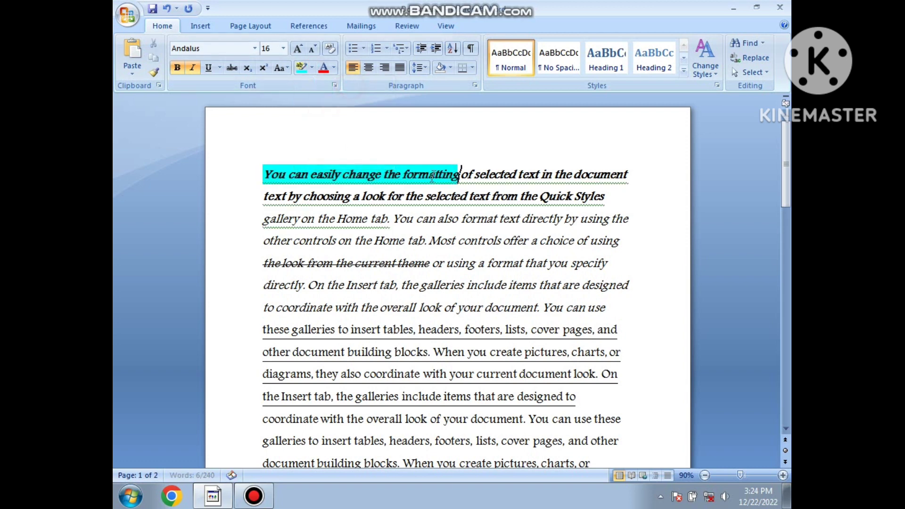
Color the lines from 'current theme' through 'You can use' red.
drag(606, 308, 355, 264)
click(334, 67)
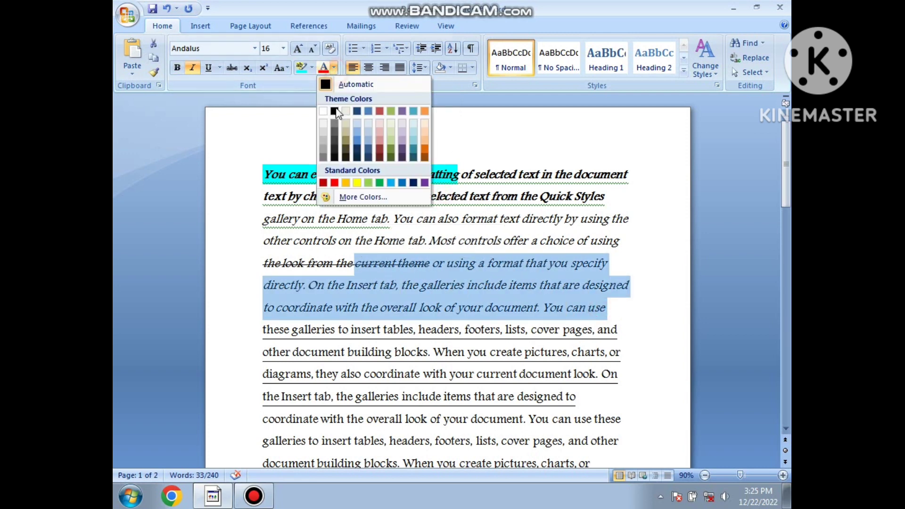
click(334, 182)
click(460, 241)
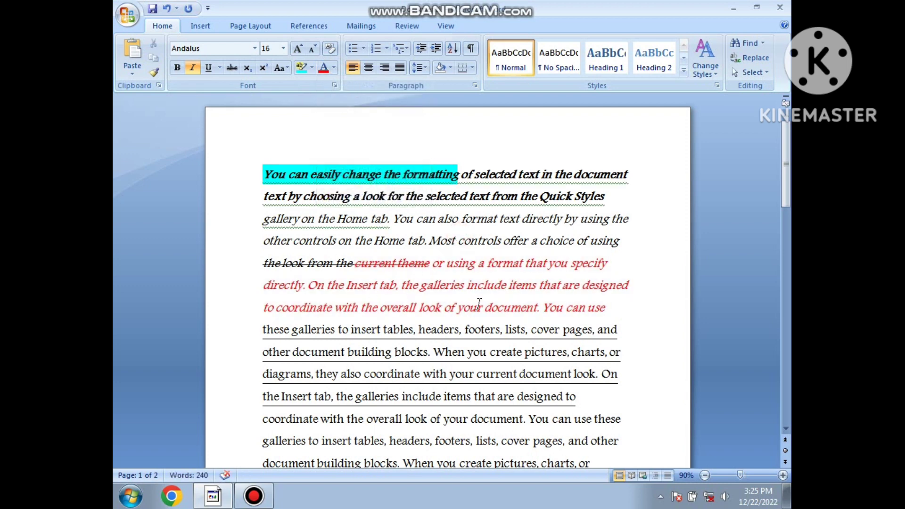
scroll(467, 316, down, 1)
scroll(468, 312, down, 1)
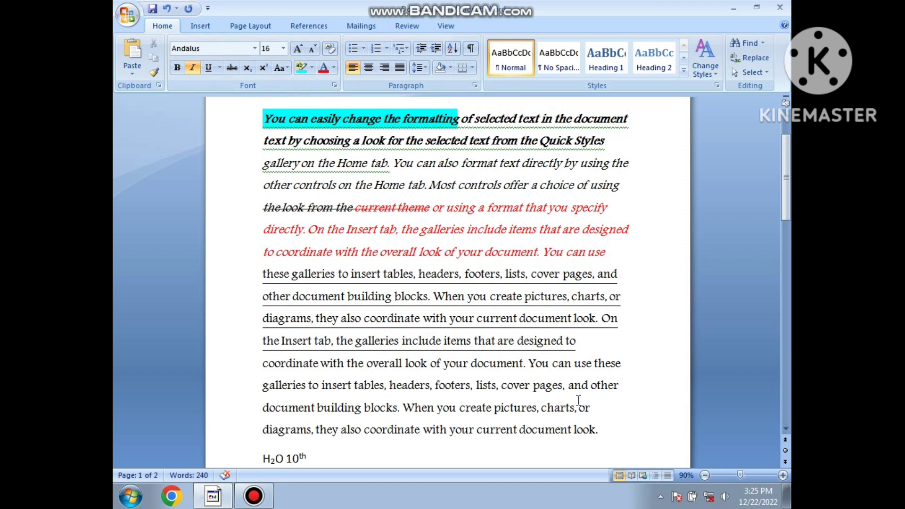
Clear all formatting from the text between 'other controls' and 'charts, or'.
drag(601, 418, 283, 188)
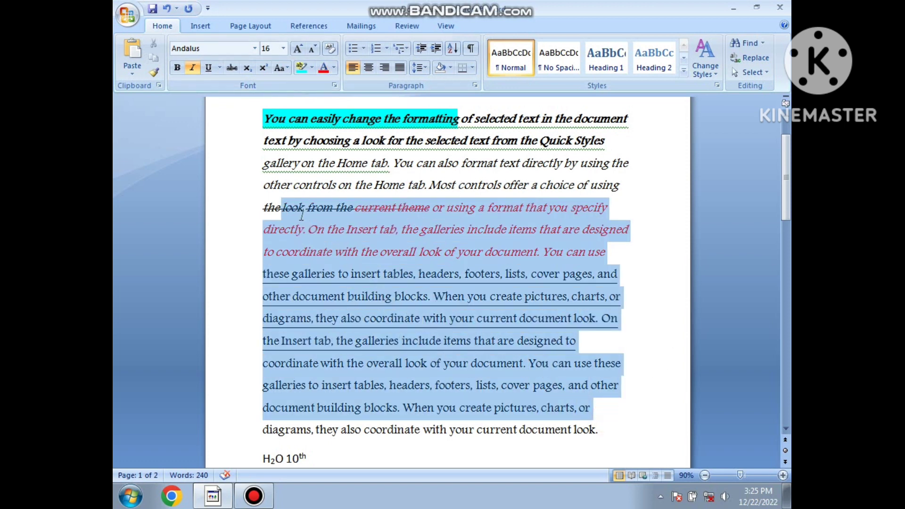
click(330, 48)
click(426, 315)
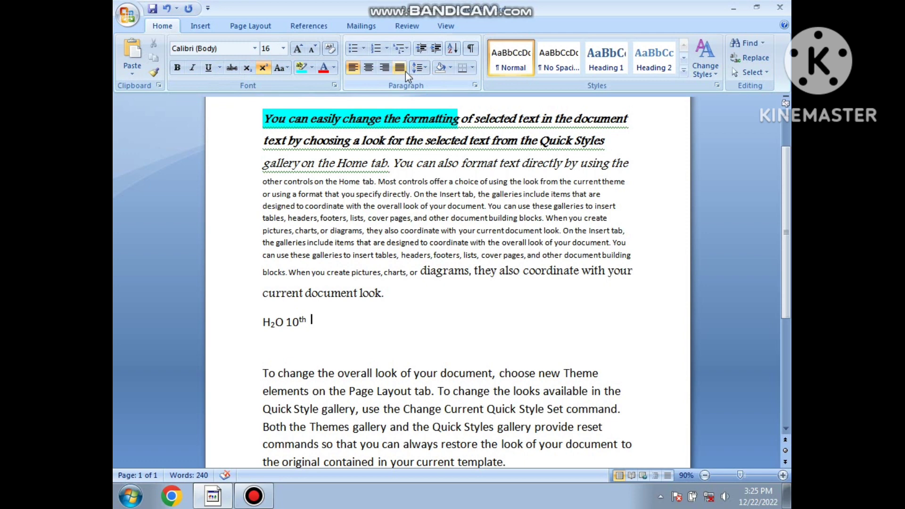
Split the last paragraph into a new line after 'To change the overall look'.
scroll(391, 256, down, 3)
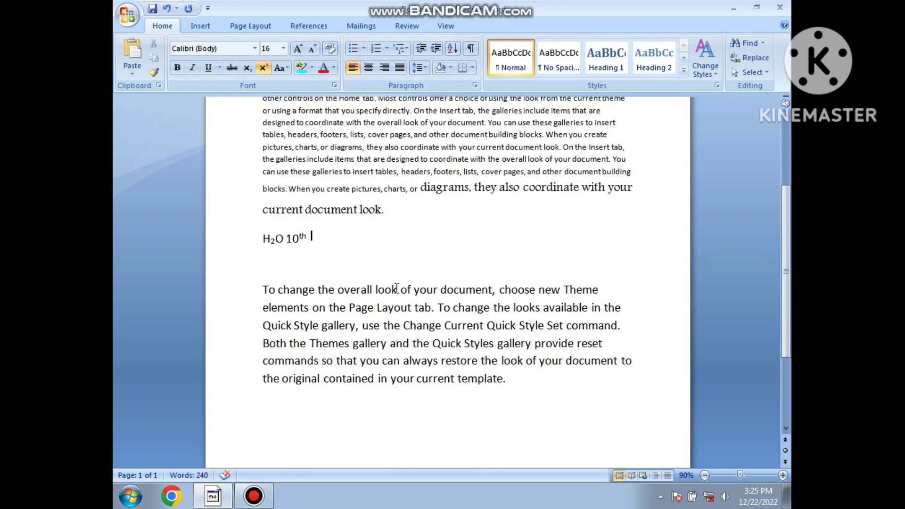
click(397, 289)
key(Return)
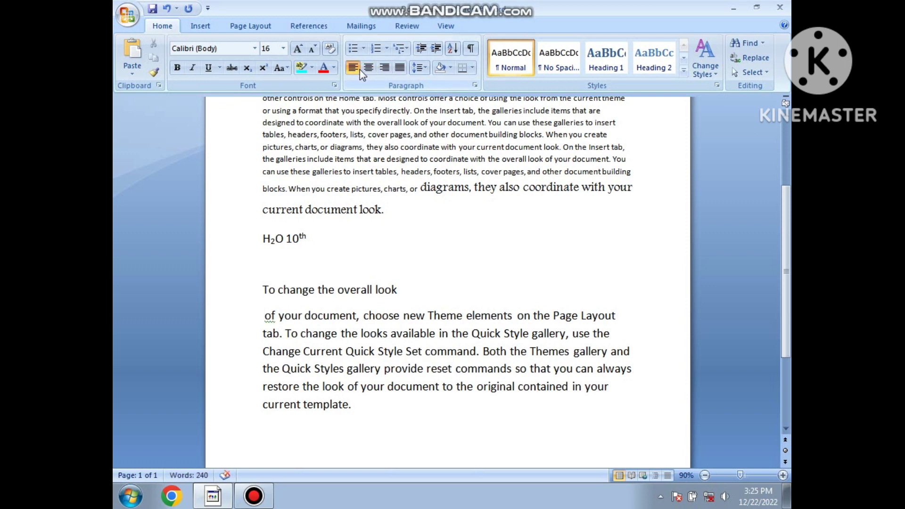
Try center and right alignment on the 'To change the overall look' line, then restore left alignment.
drag(415, 290, 263, 266)
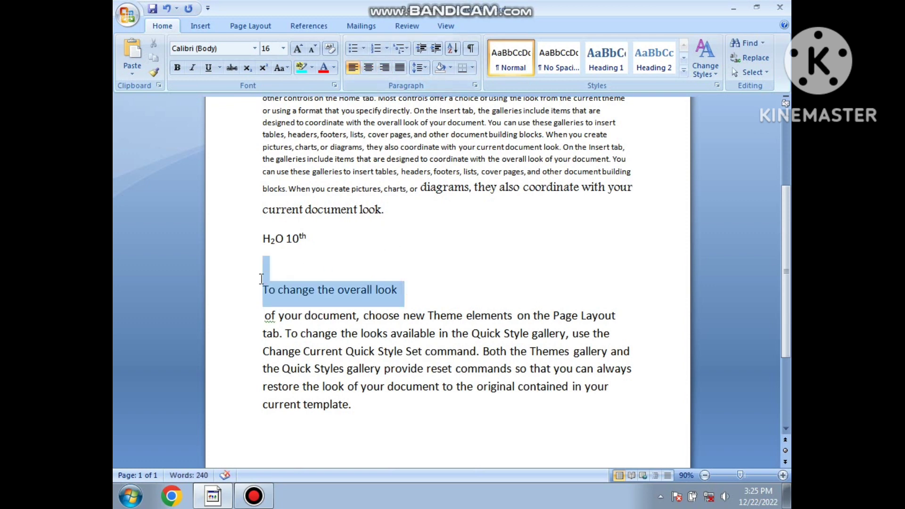
click(372, 70)
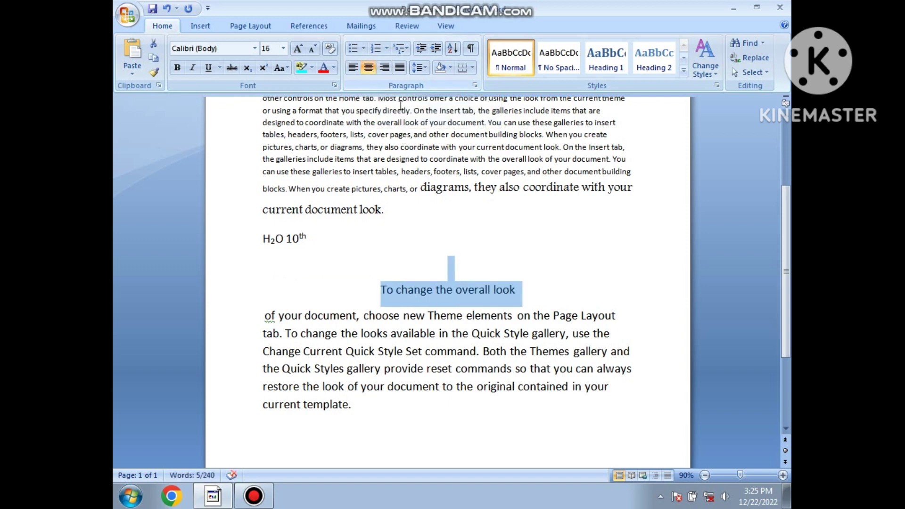
click(386, 69)
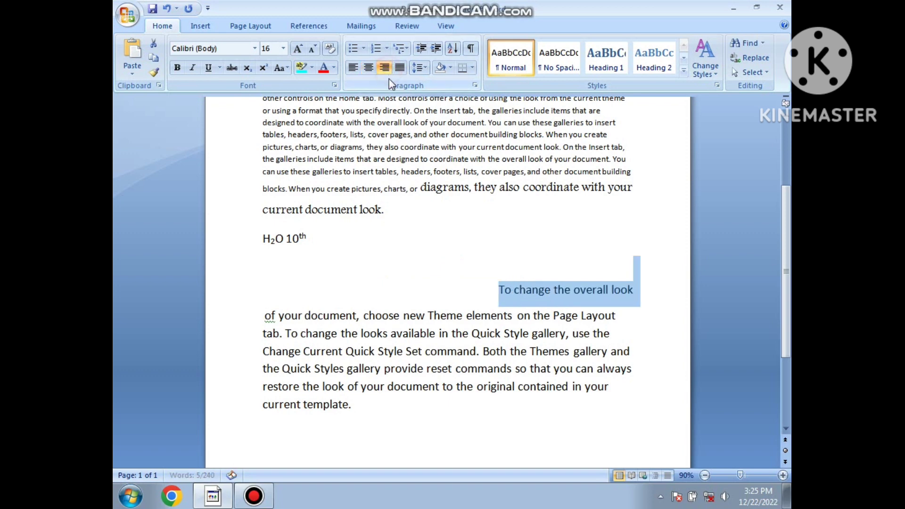
click(486, 278)
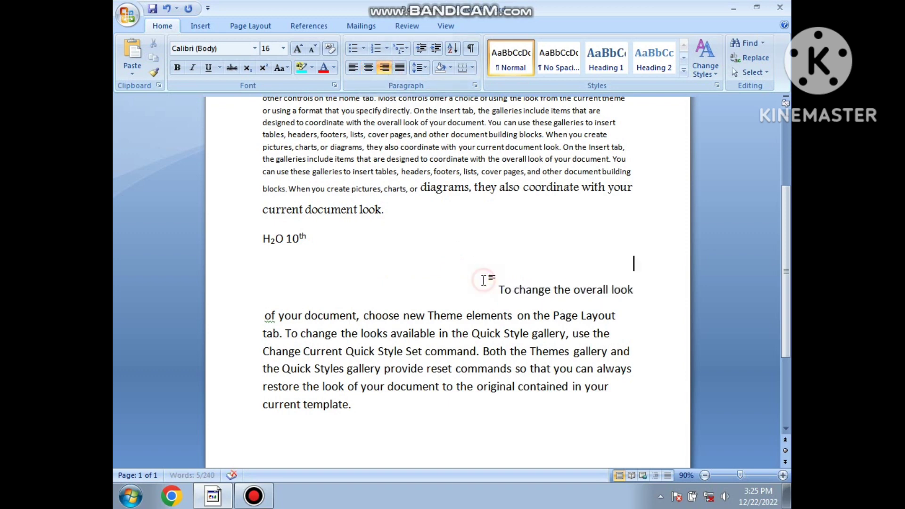
triple_click(651, 300)
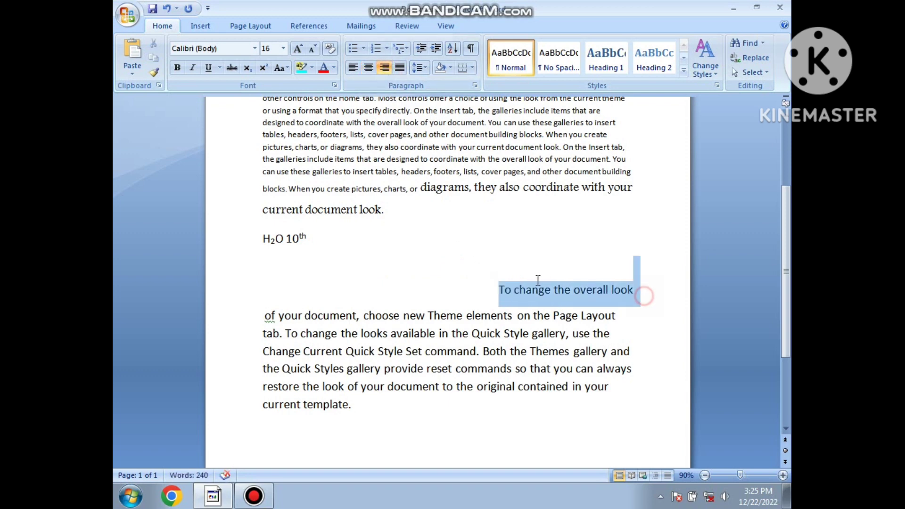
click(354, 69)
click(445, 262)
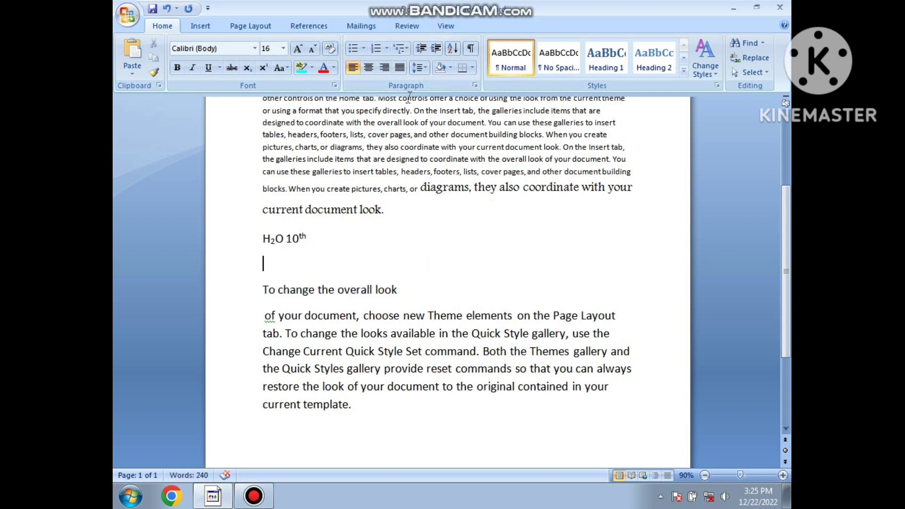
Justify the paragraph running from 'of your document' to 'template.'.
scroll(414, 188, down, 3)
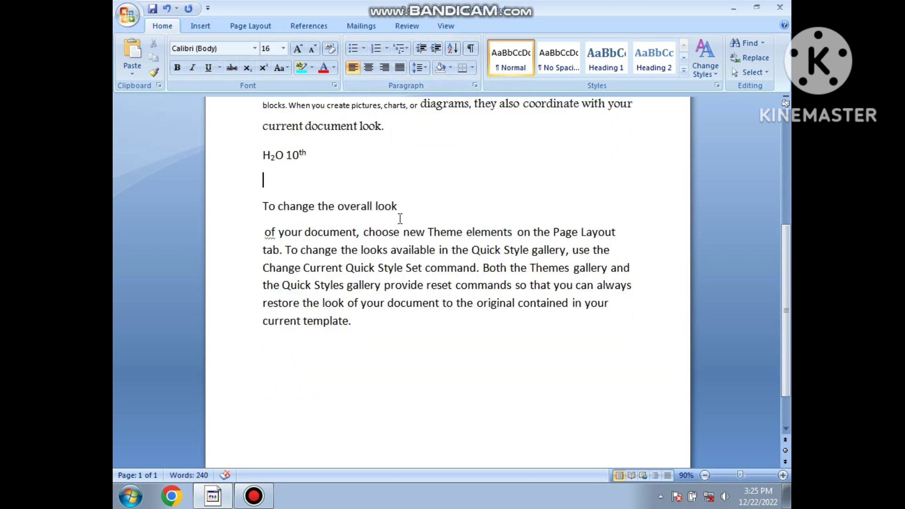
drag(362, 333, 263, 231)
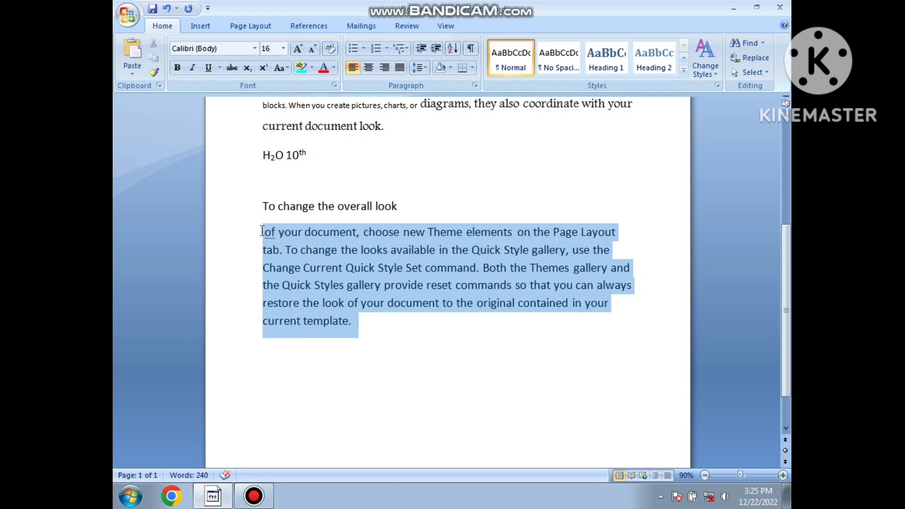
click(404, 69)
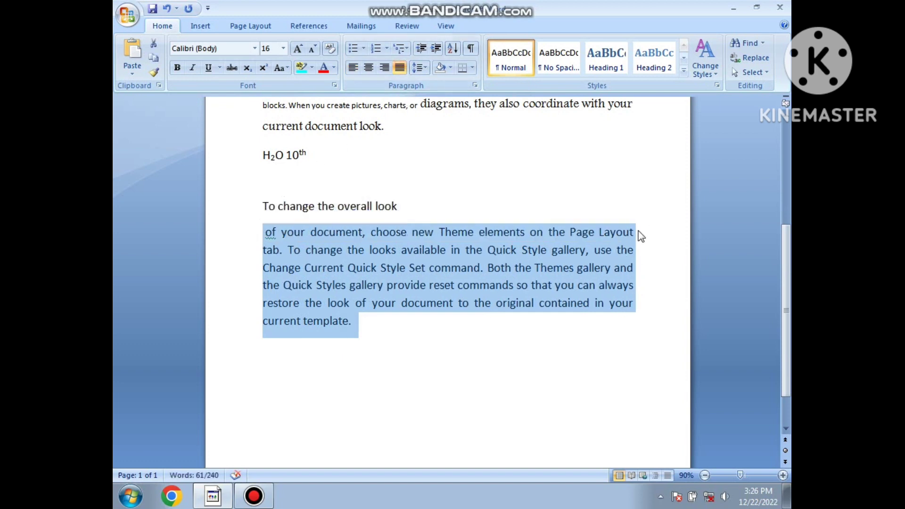
click(460, 322)
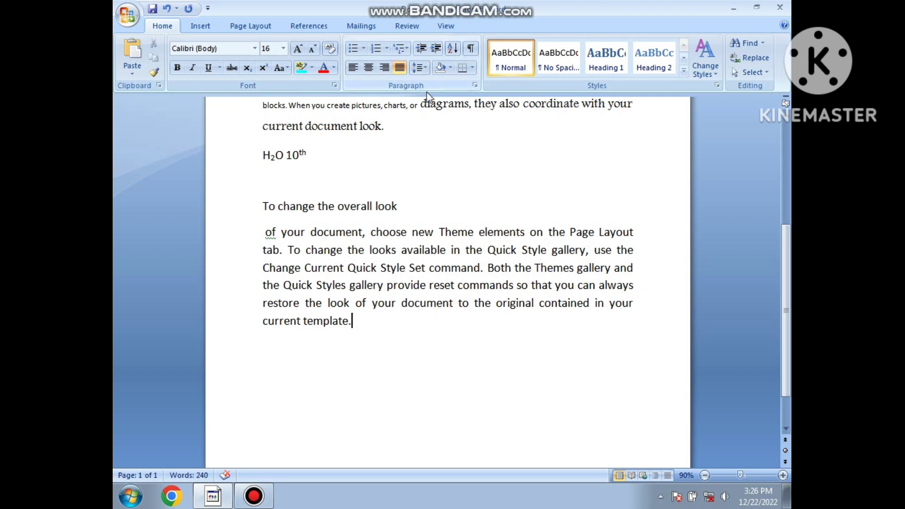
Give the paragraph under the heading 2.0 line spacing.
drag(377, 330, 275, 240)
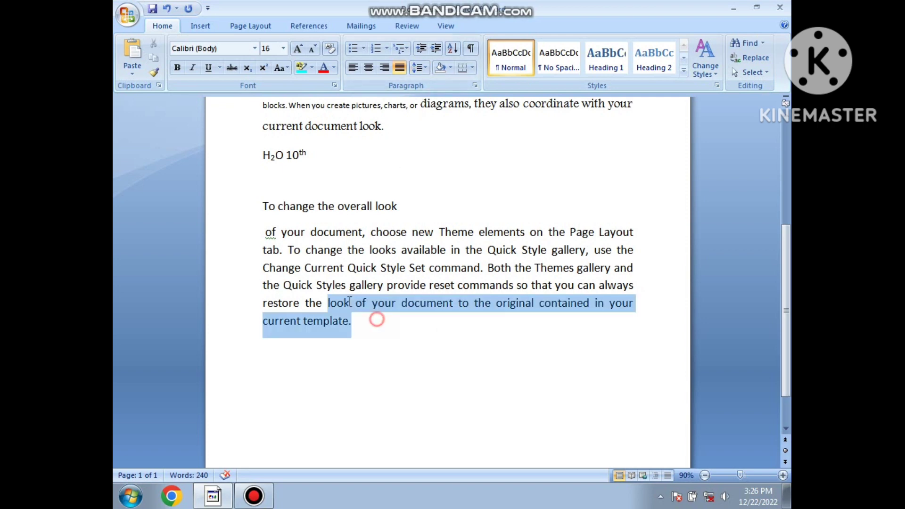
click(422, 68)
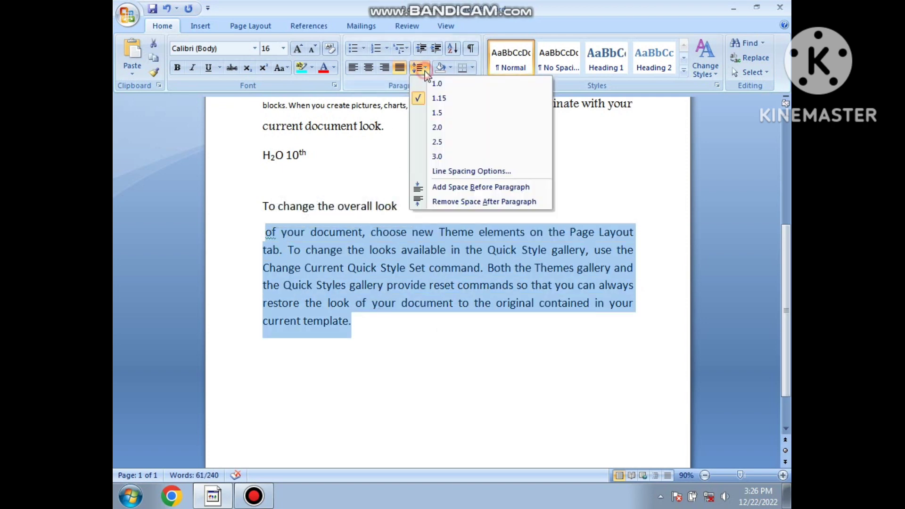
click(435, 128)
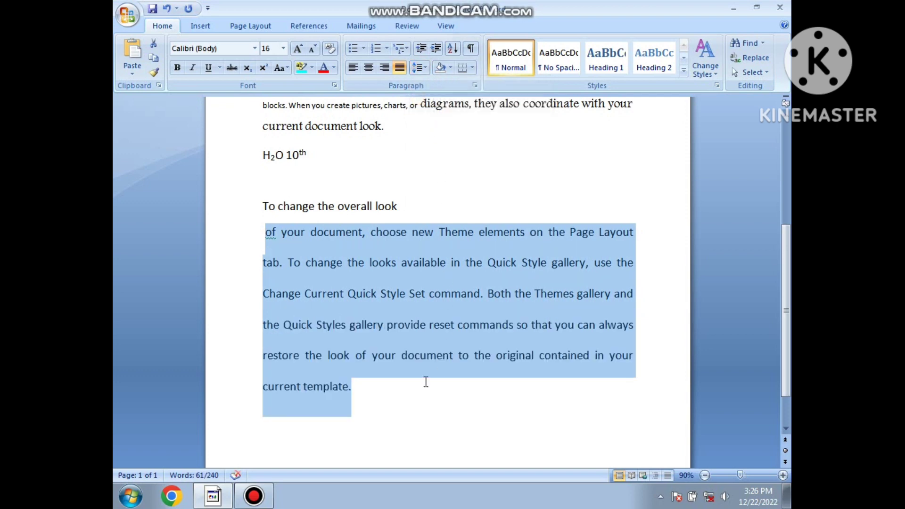
click(410, 401)
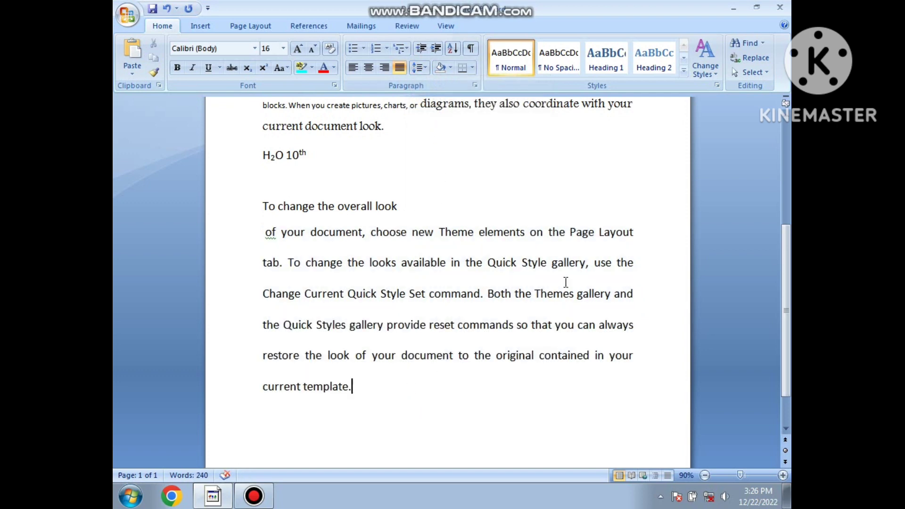
Increase that paragraph's line spacing to 2.5 and confirm the setting.
drag(384, 395, 264, 233)
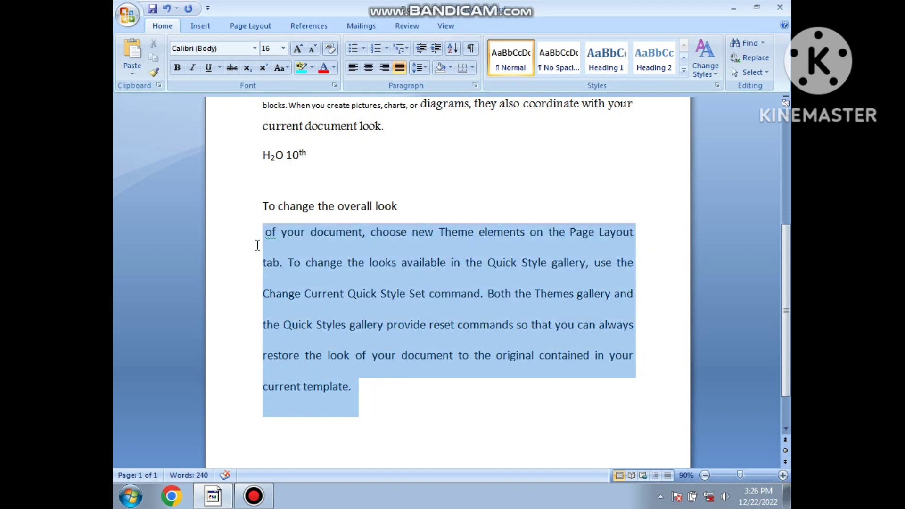
click(428, 67)
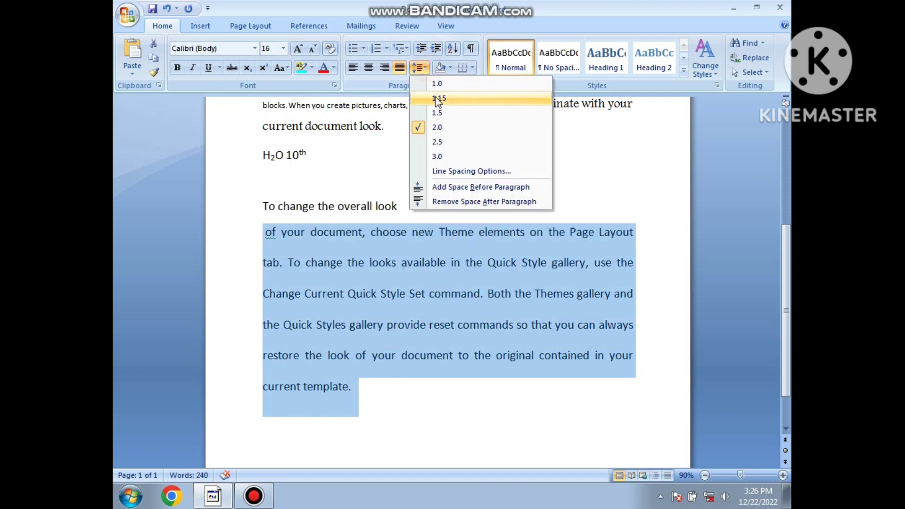
click(441, 141)
click(410, 417)
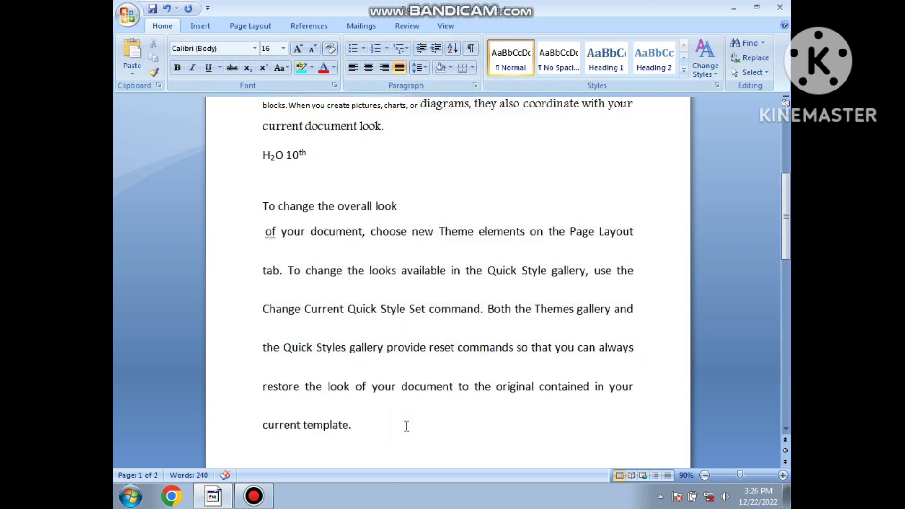
drag(407, 425, 266, 232)
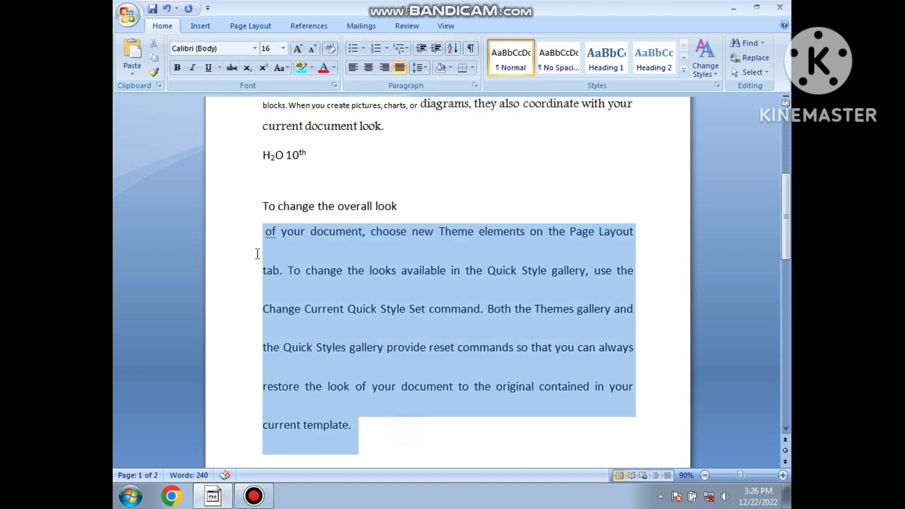
click(427, 66)
click(426, 274)
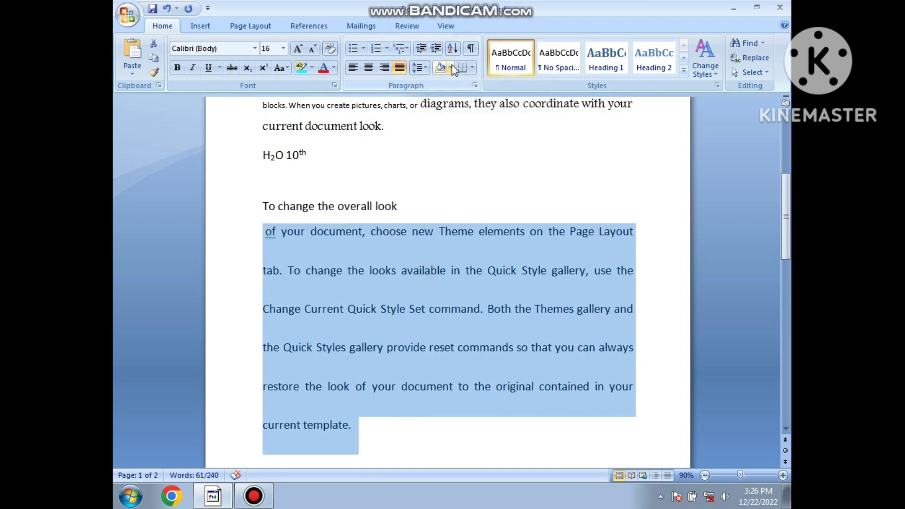
Shade the 'To change the overall look' heading line with a light blue theme colour.
click(412, 204)
drag(413, 204, 253, 205)
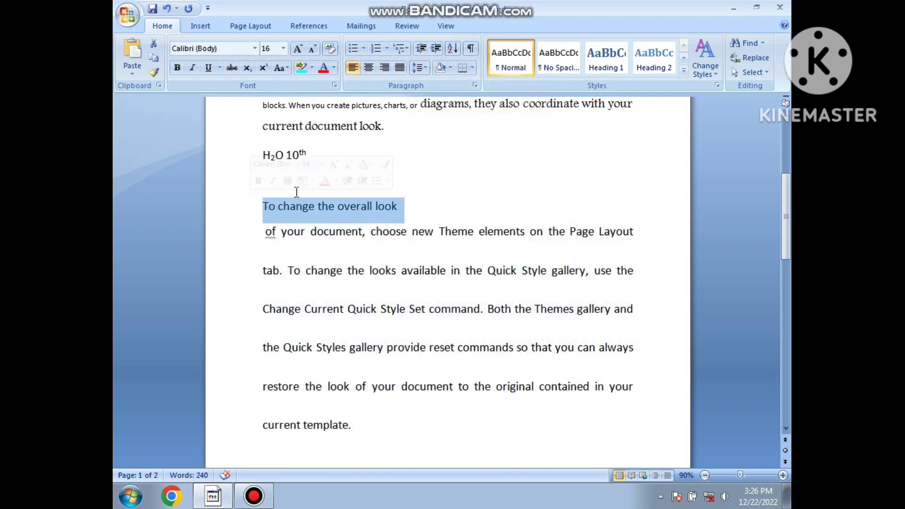
click(451, 70)
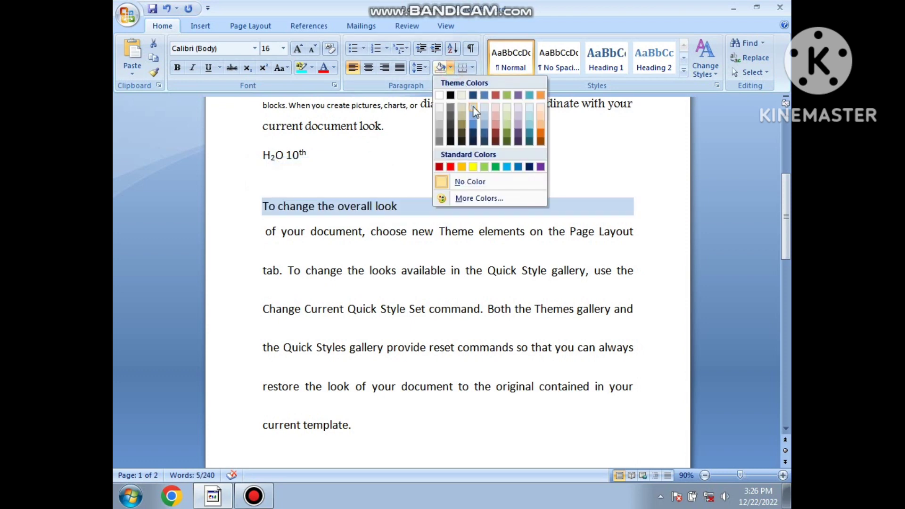
click(473, 106)
click(440, 209)
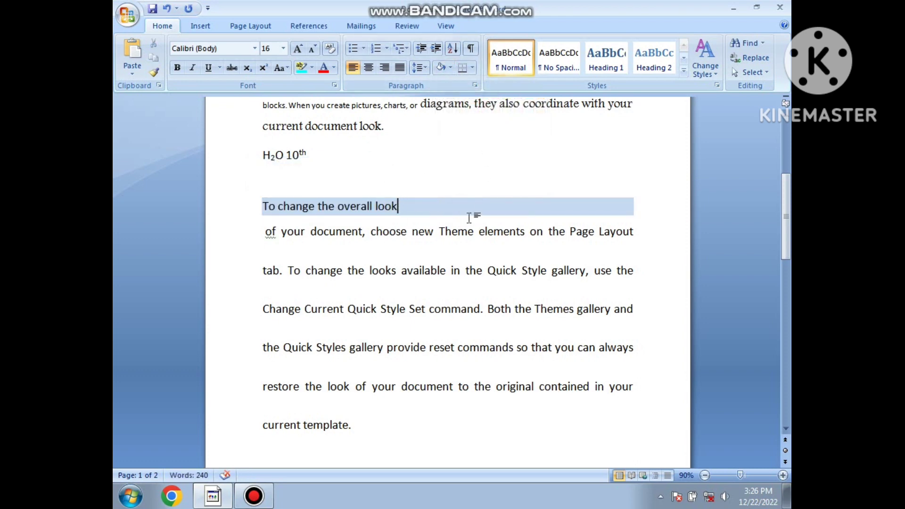
scroll(491, 188, up, 3)
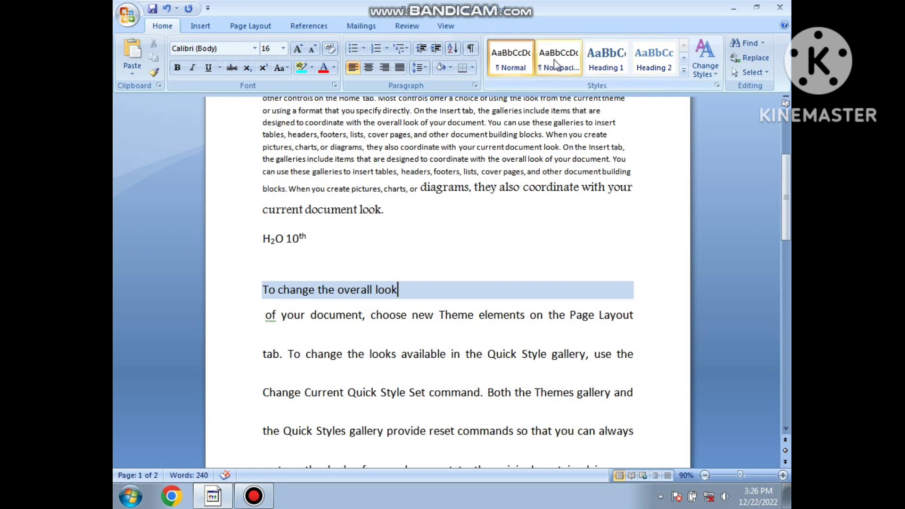
scroll(528, 191, up, 5)
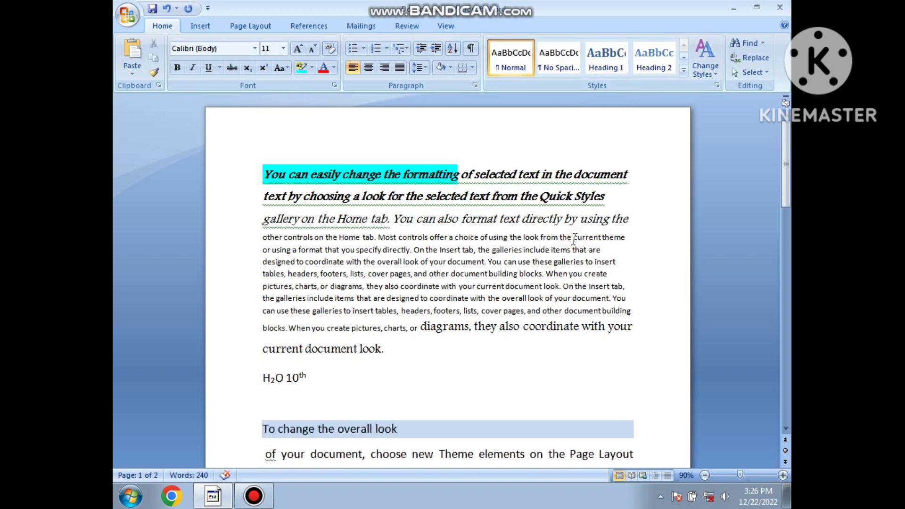
Use Find to locate the first two matches of 'your', then close the dialog.
click(750, 47)
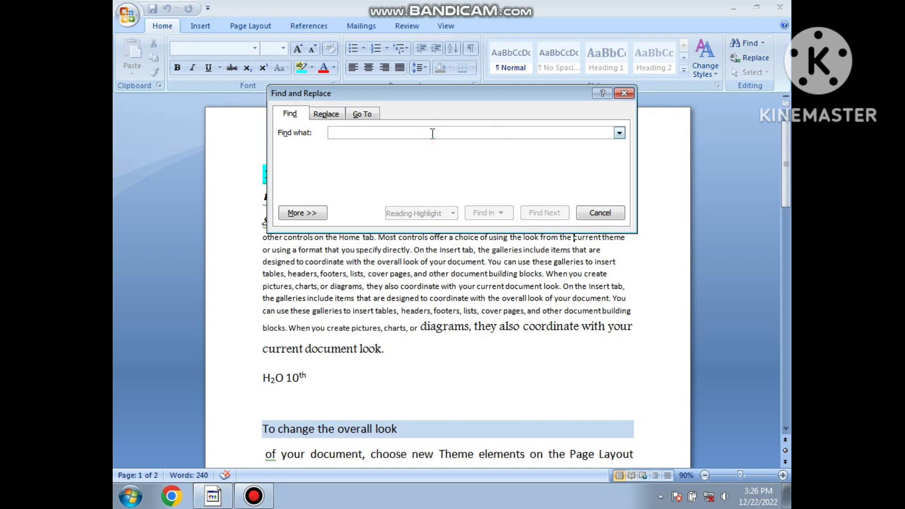
text(your)
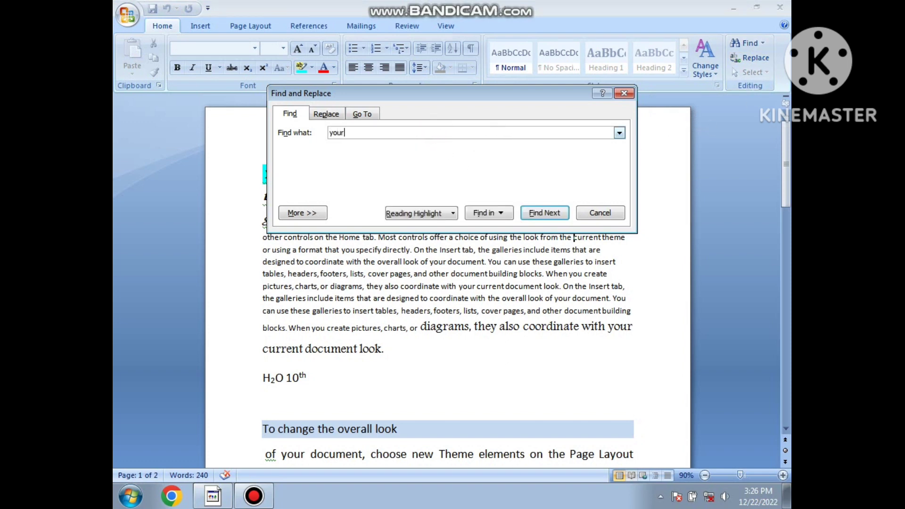
key(Return)
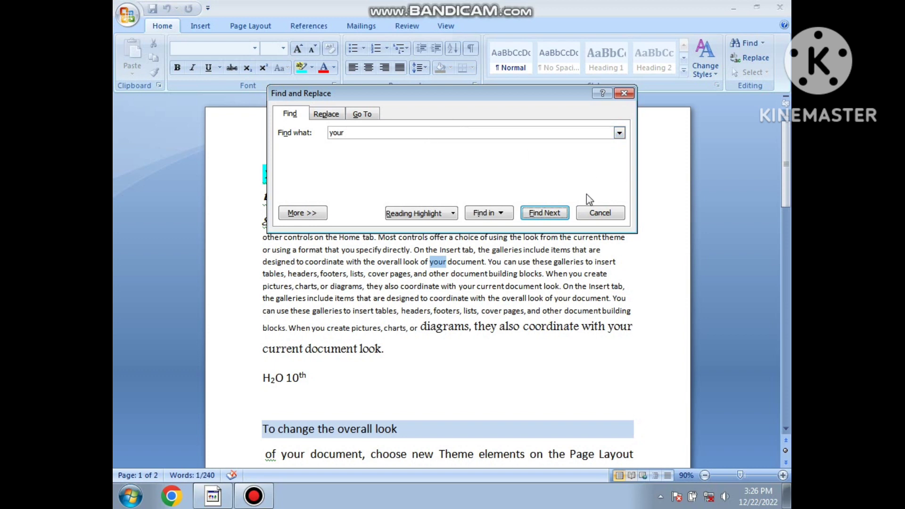
click(554, 211)
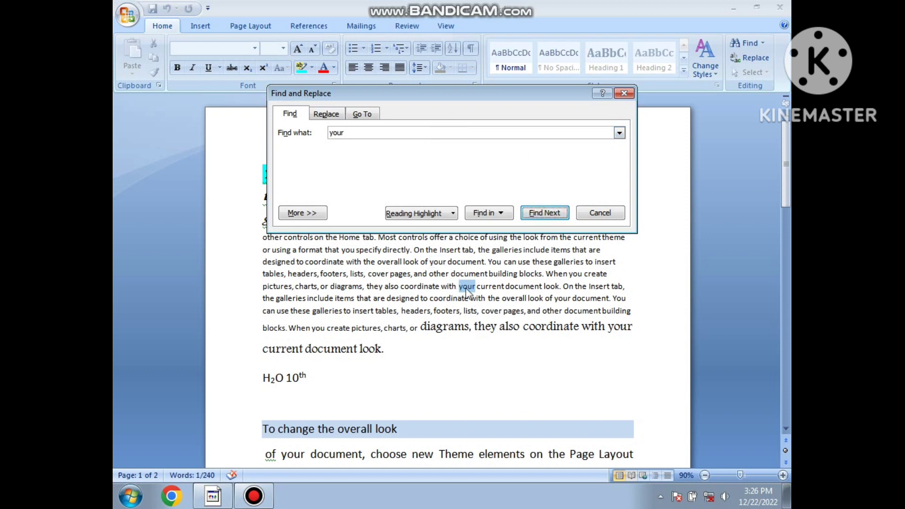
click(608, 216)
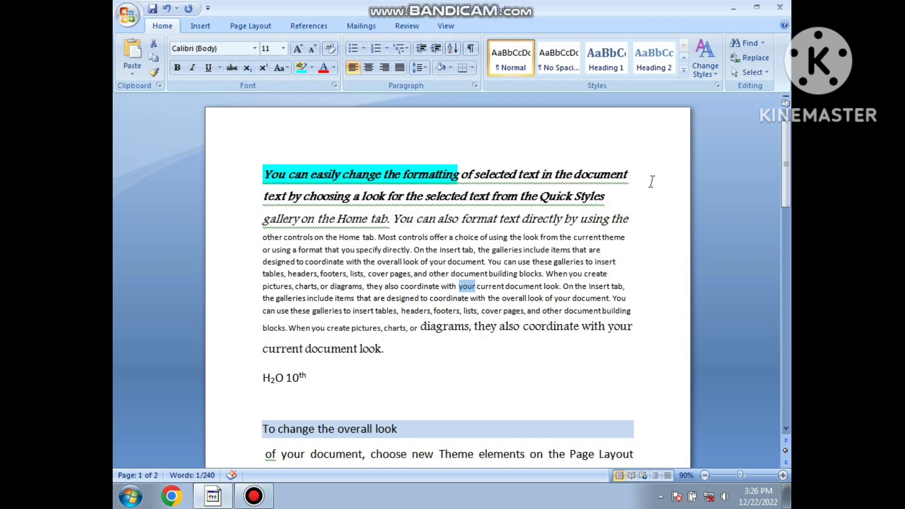
Replace all 7 occurrences of 'your' with 22222222 using Replace All.
click(755, 59)
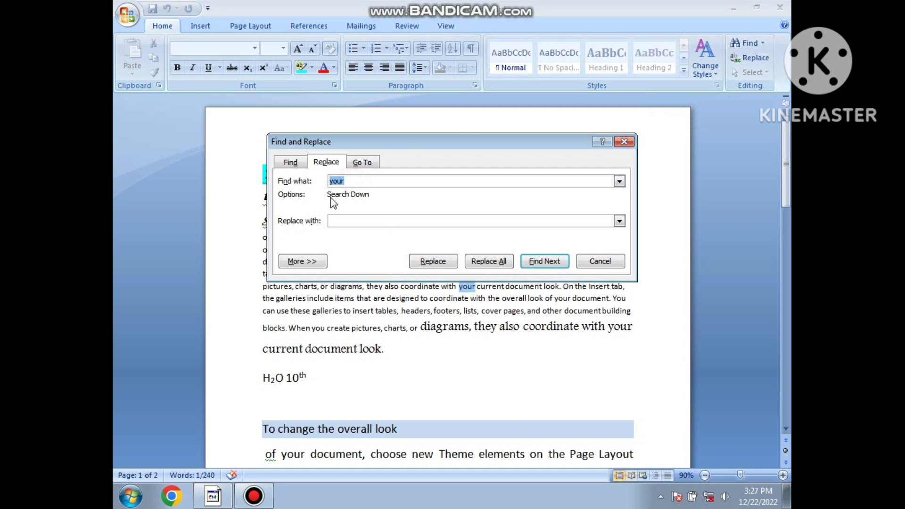
click(349, 222)
text(22222222)
click(487, 263)
click(446, 281)
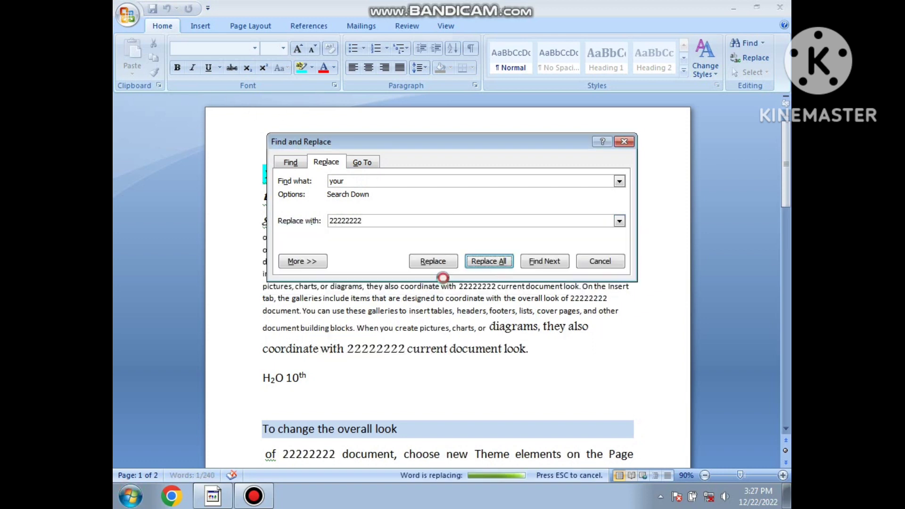
click(466, 279)
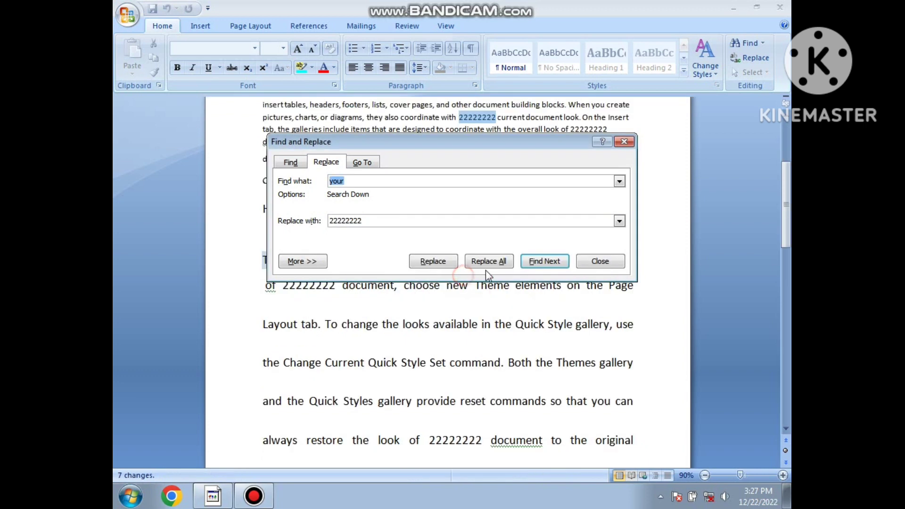
click(624, 142)
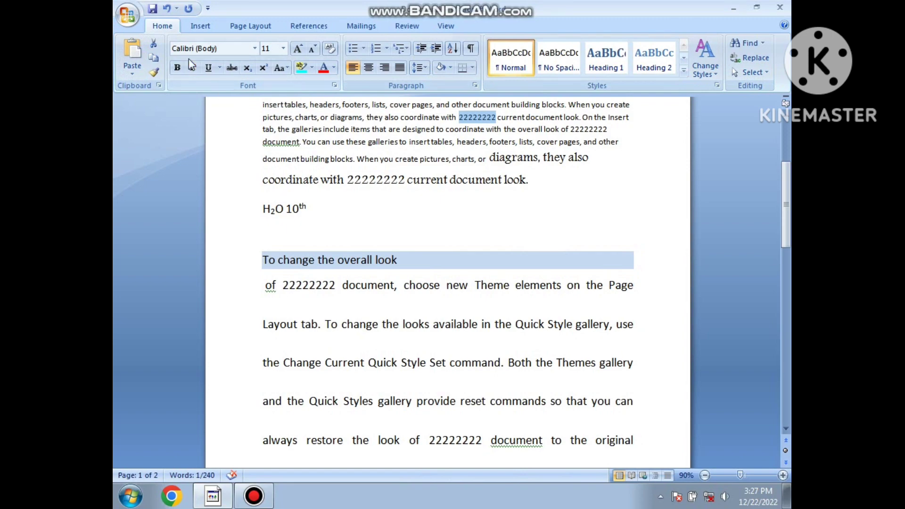
Look at the Insert tab, return to Home, and review the document after the replacement.
click(200, 28)
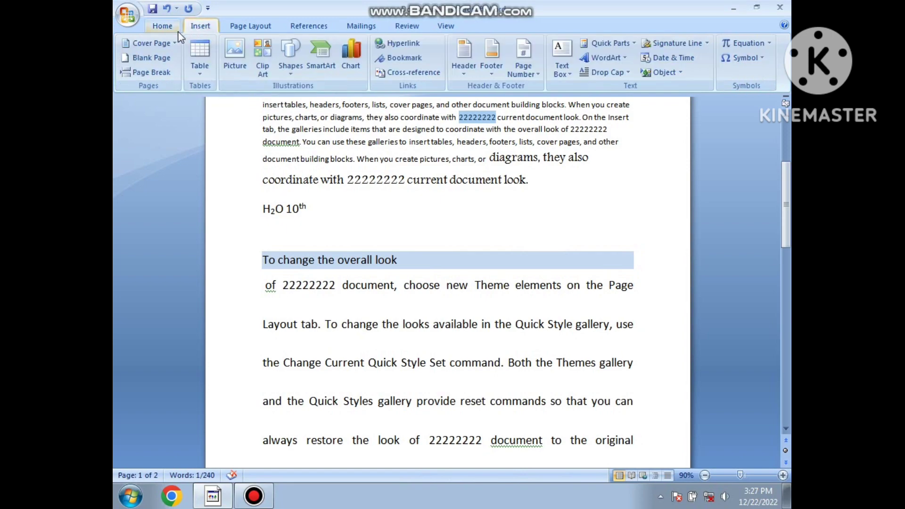
click(164, 27)
scroll(413, 142, down, 3)
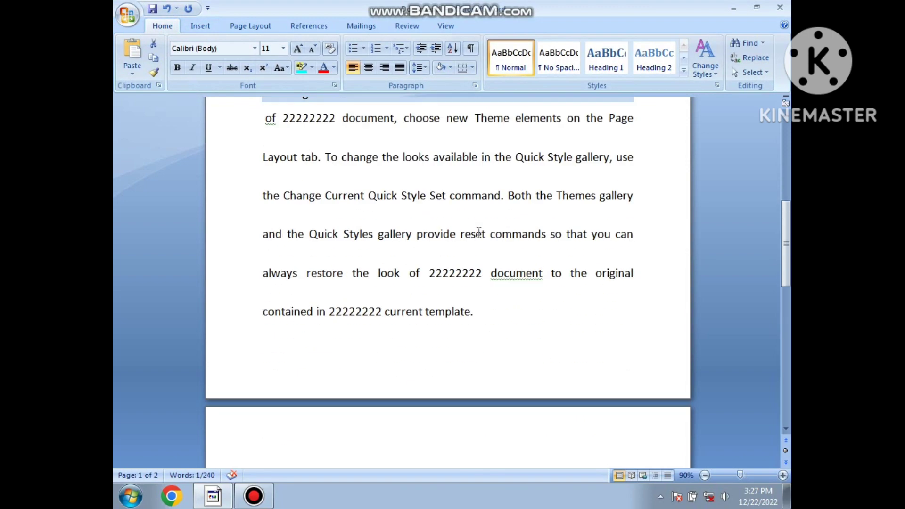
scroll(424, 189, up, 4)
scroll(472, 236, up, 2)
click(551, 297)
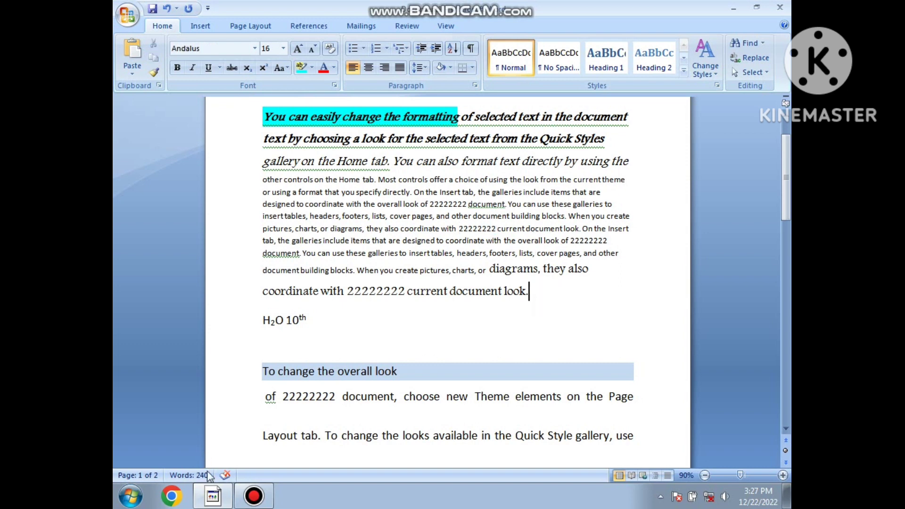
click(254, 496)
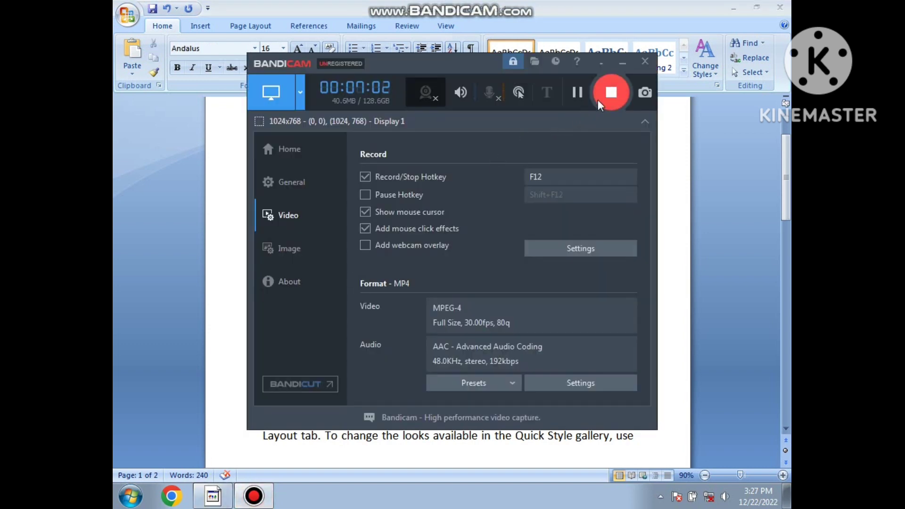